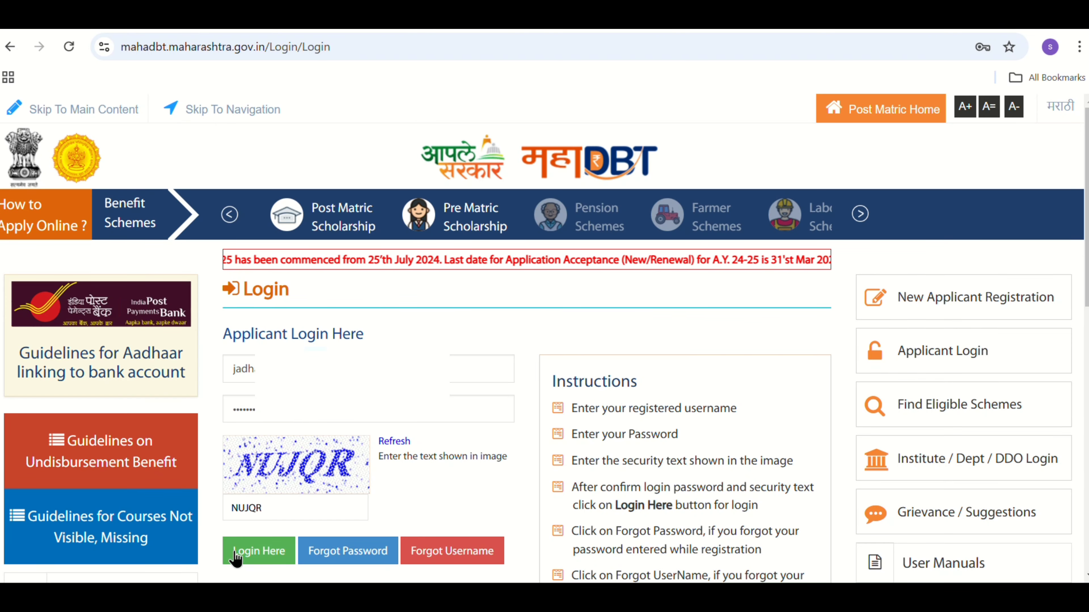
# - Log in to the applicant account and open the profile, accepting the rules for re-applying to schemes
pyautogui.click(237, 555)
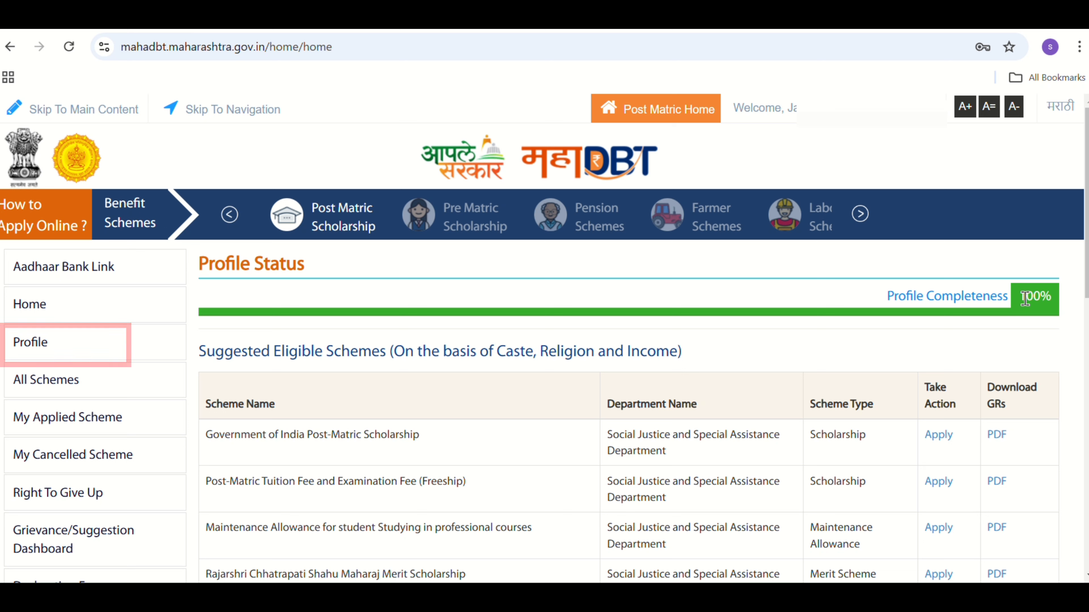
pyautogui.click(36, 354)
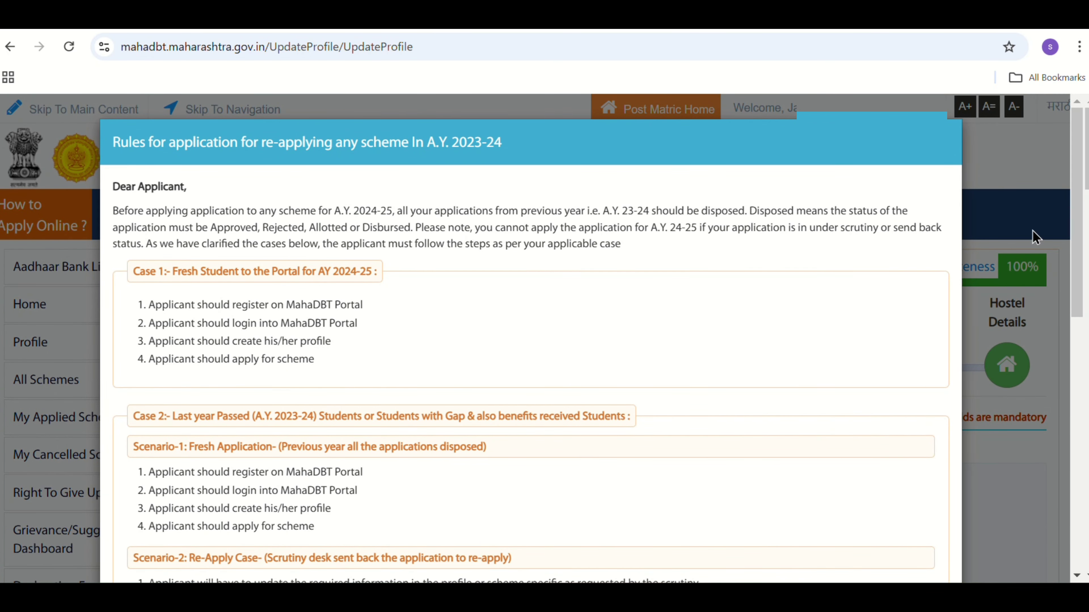
pyautogui.moveTo(1081, 195); pyautogui.dragTo(1080, 538)
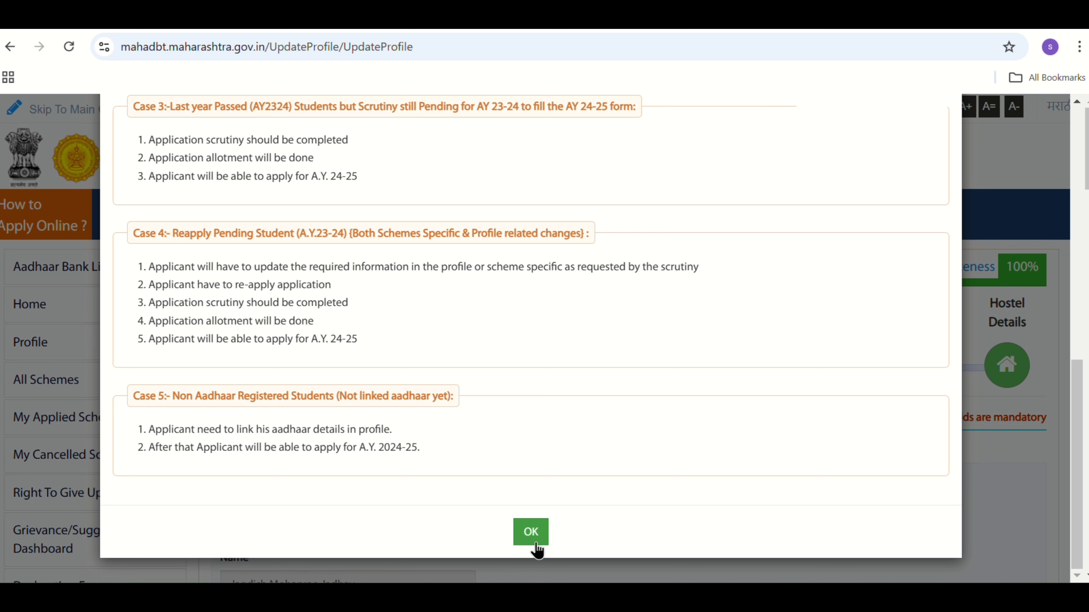
pyautogui.click(532, 536)
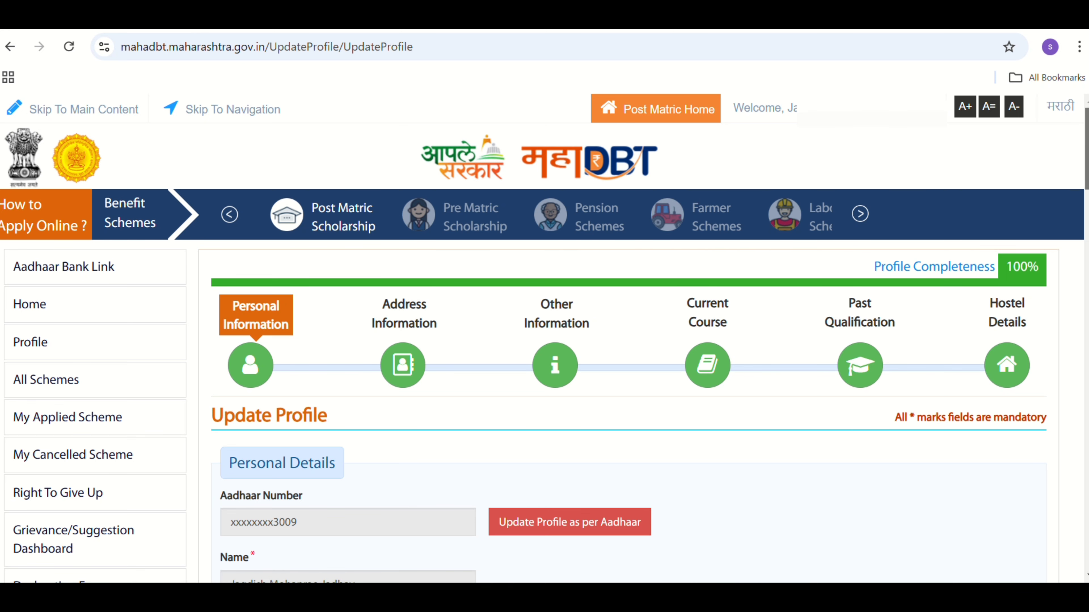
# - Advance through the personal, address and other information sections of the profile to the Current Course details
pyautogui.moveTo(1086, 148); pyautogui.dragTo(1086, 528)
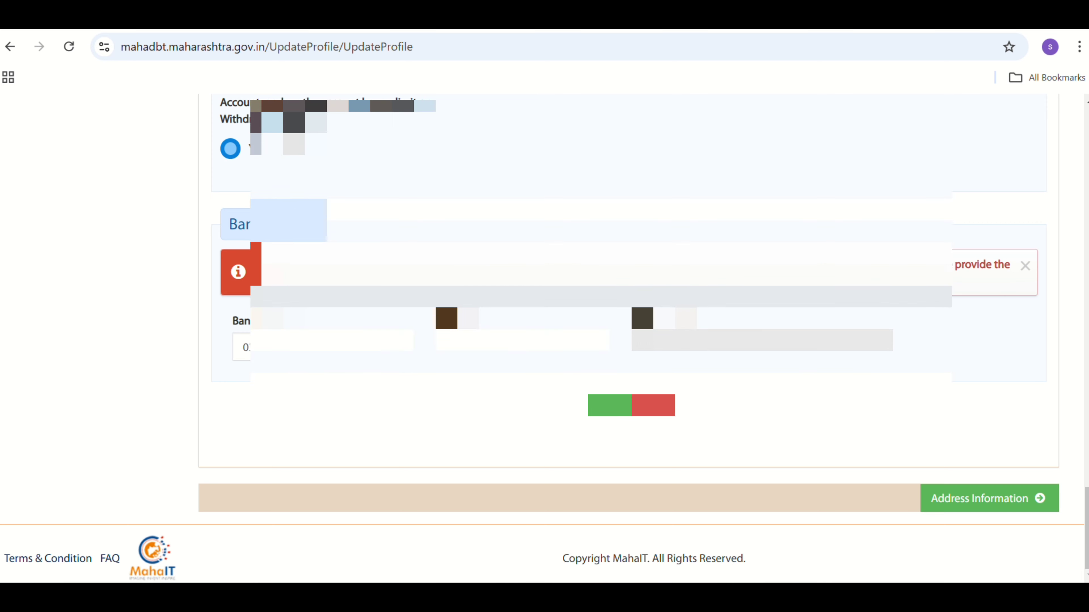
pyautogui.click(1017, 506)
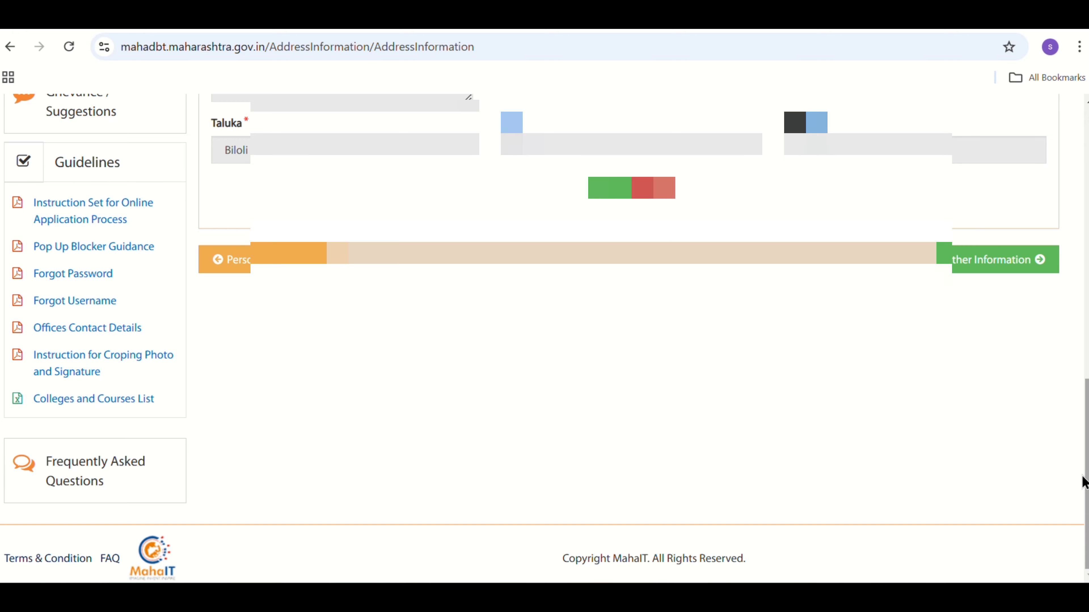
pyautogui.click(951, 259)
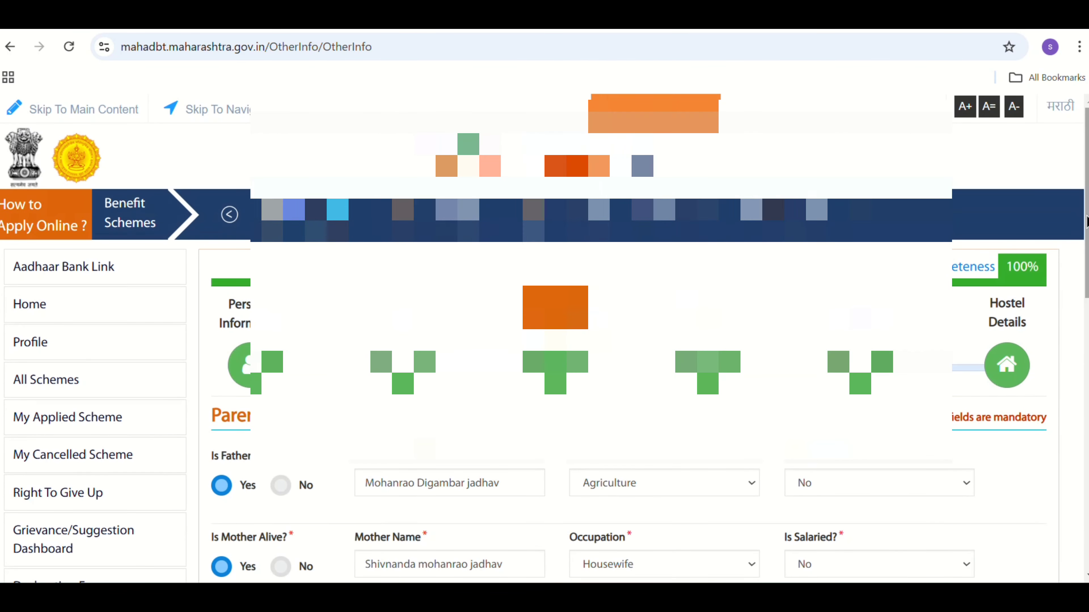
pyautogui.moveTo(1087, 222); pyautogui.dragTo(1087, 467)
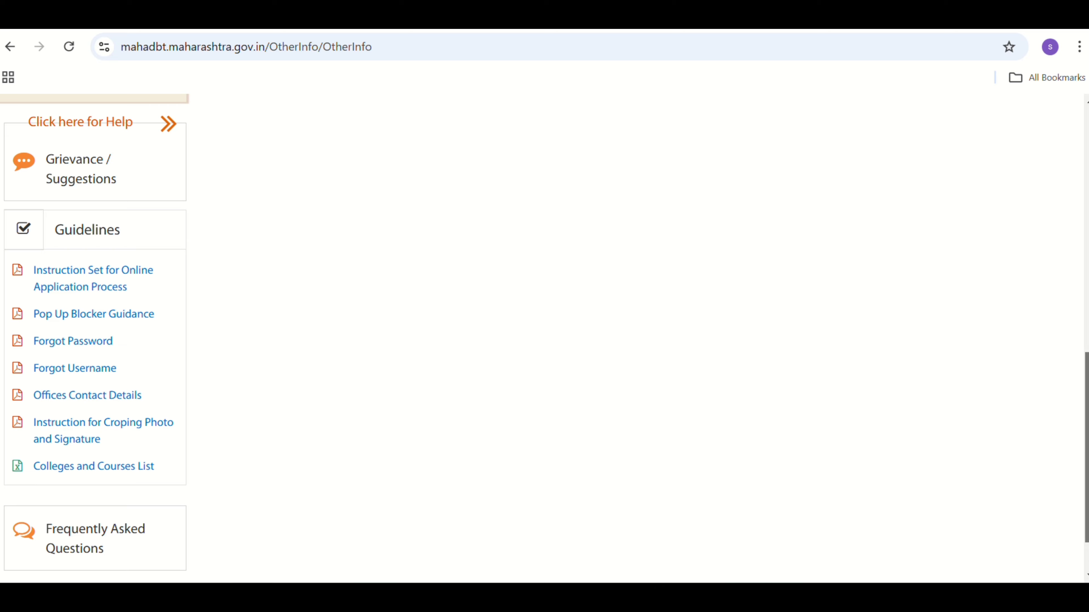
pyautogui.scroll(5, 544, 339)
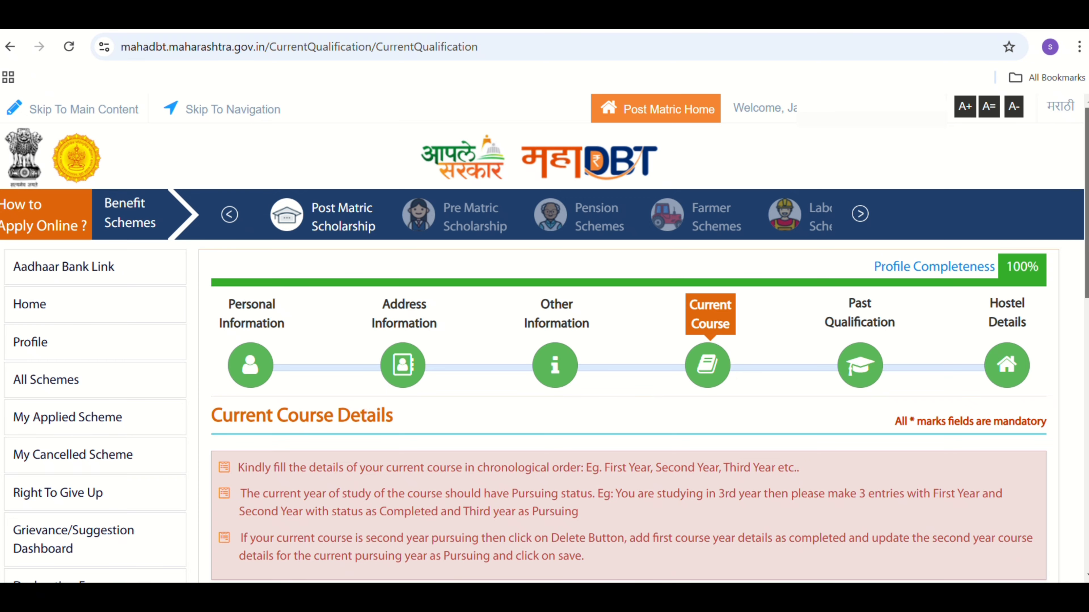
# - Delete the First Year Fitter-ITI entry from the current course records and confirm the deletion
pyautogui.scroll(-12, 544, 339)
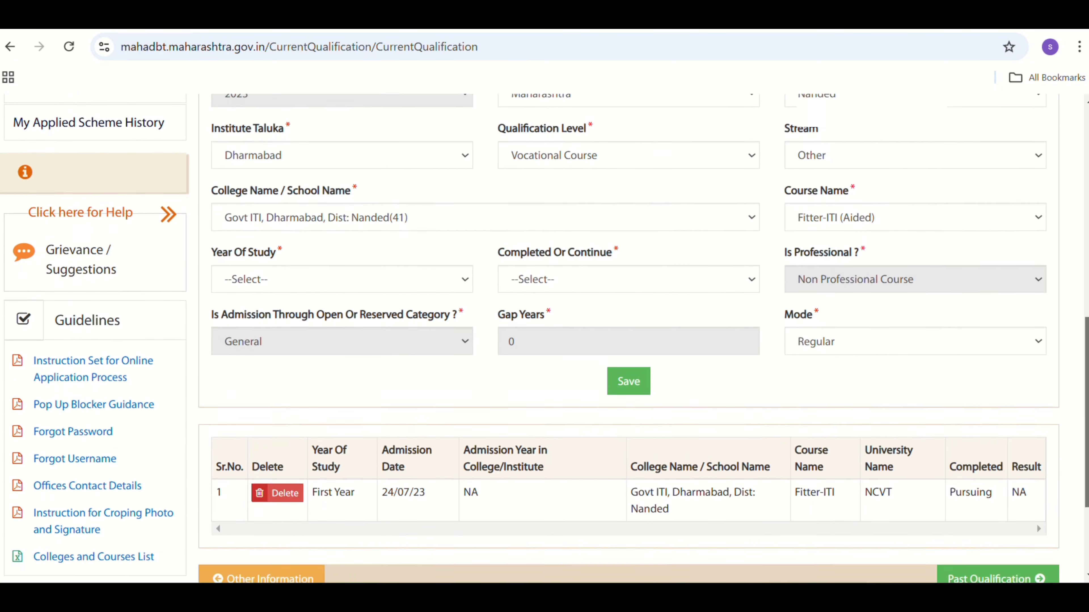
pyautogui.scroll(-1, 254, 325)
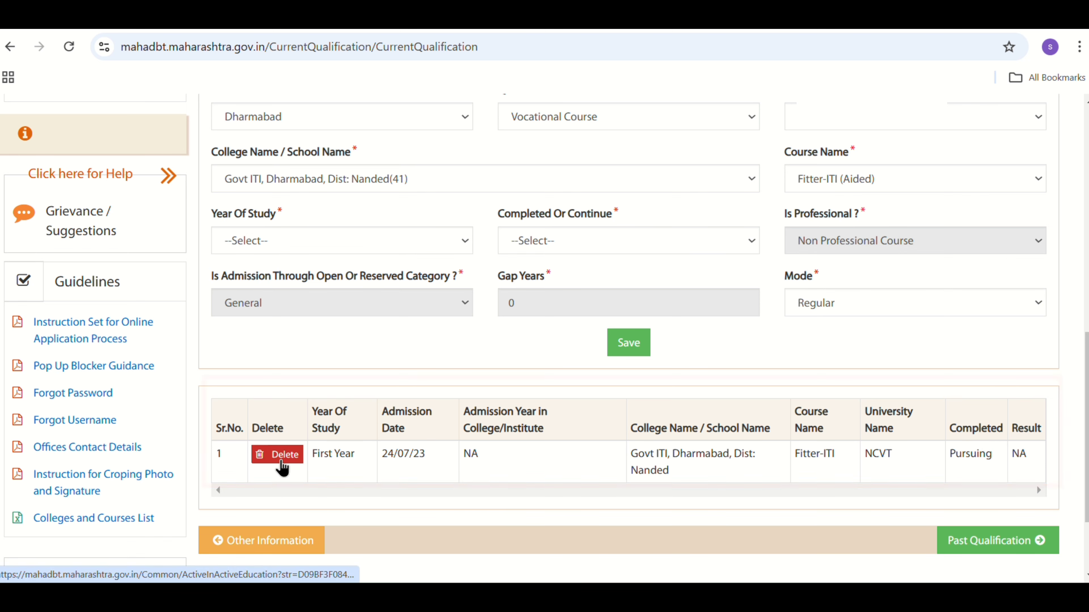
pyautogui.scroll(-1, 280, 467)
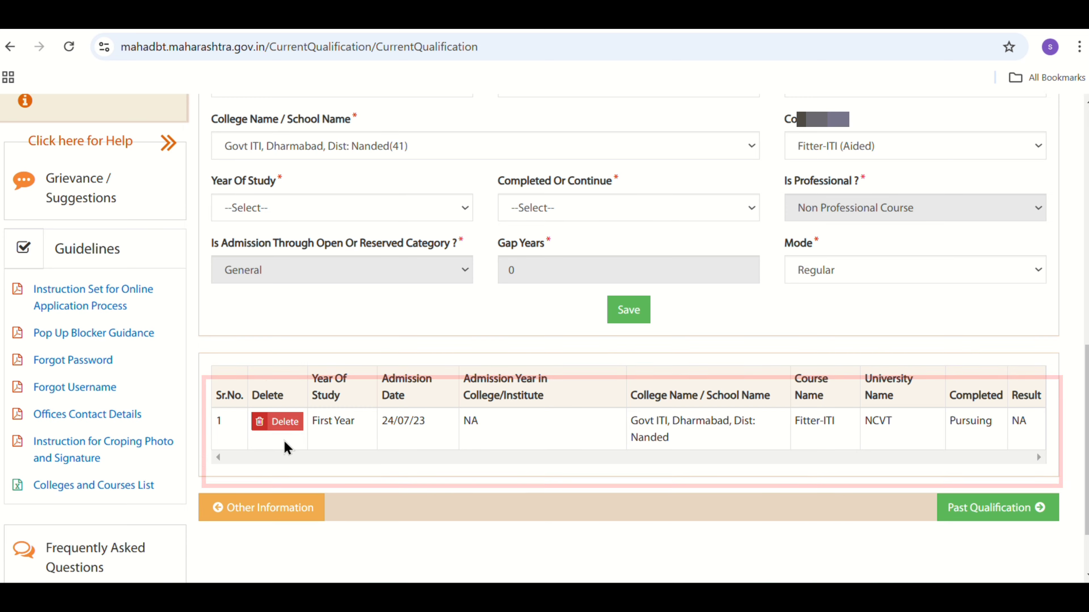
pyautogui.click(285, 432)
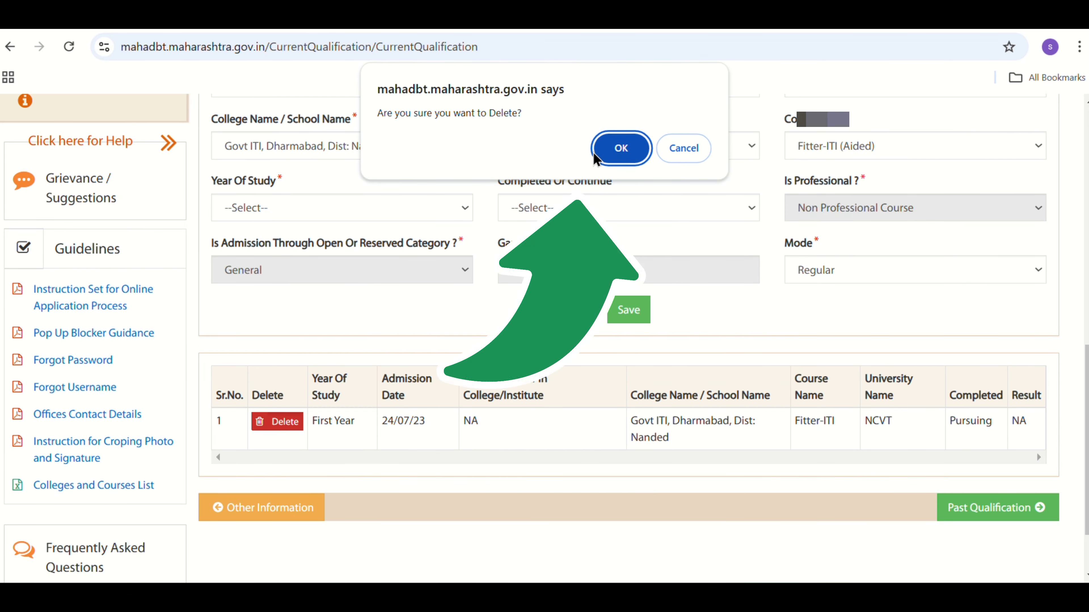
pyautogui.click(609, 150)
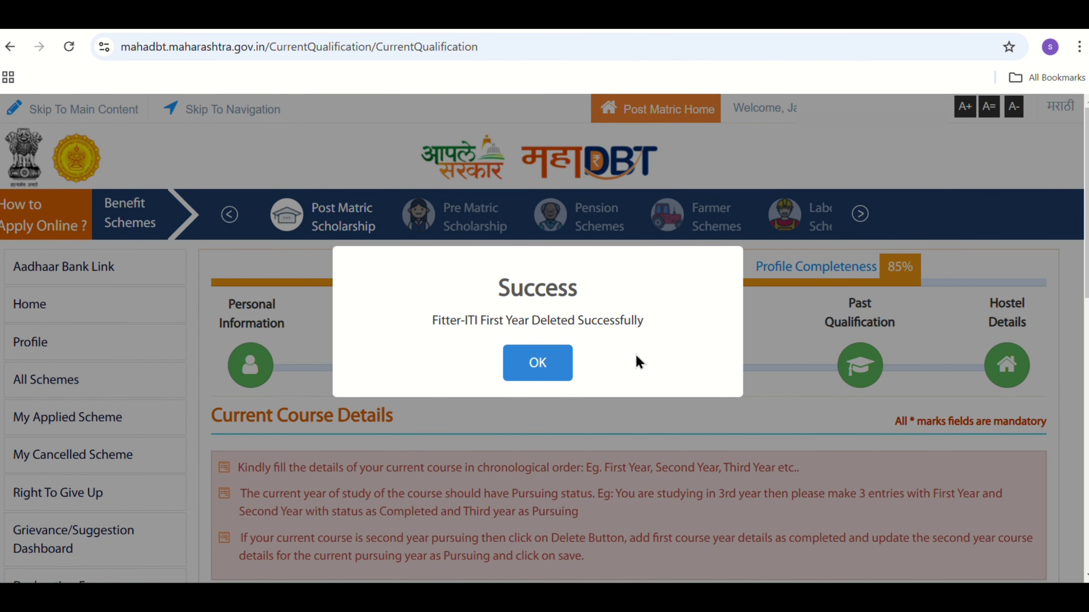
pyautogui.click(544, 368)
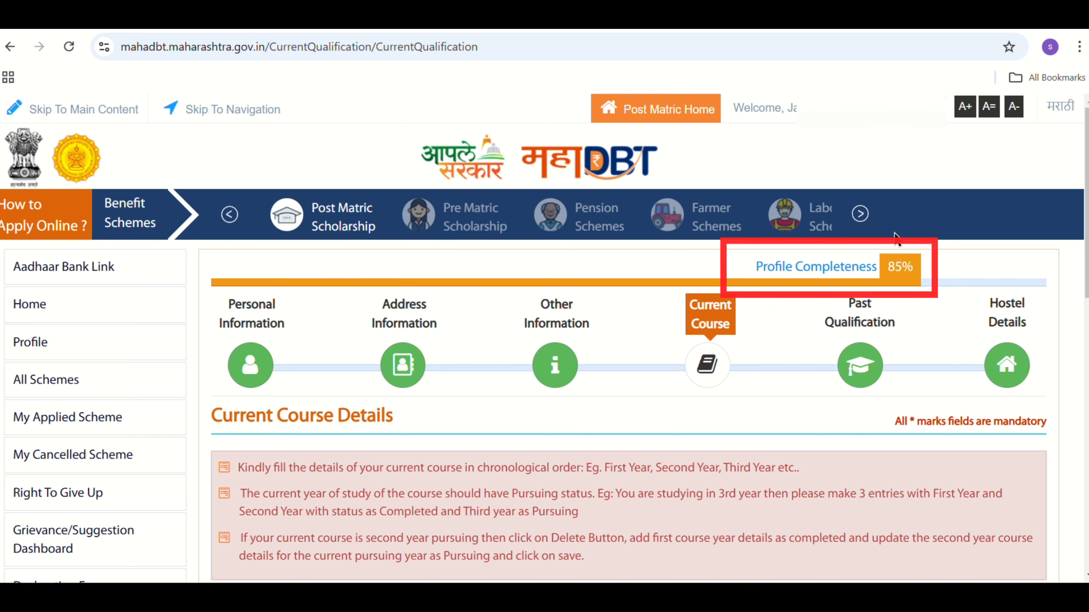
# - Set the admission year in the current course to 2023
pyautogui.scroll(-9, 1077, 342)
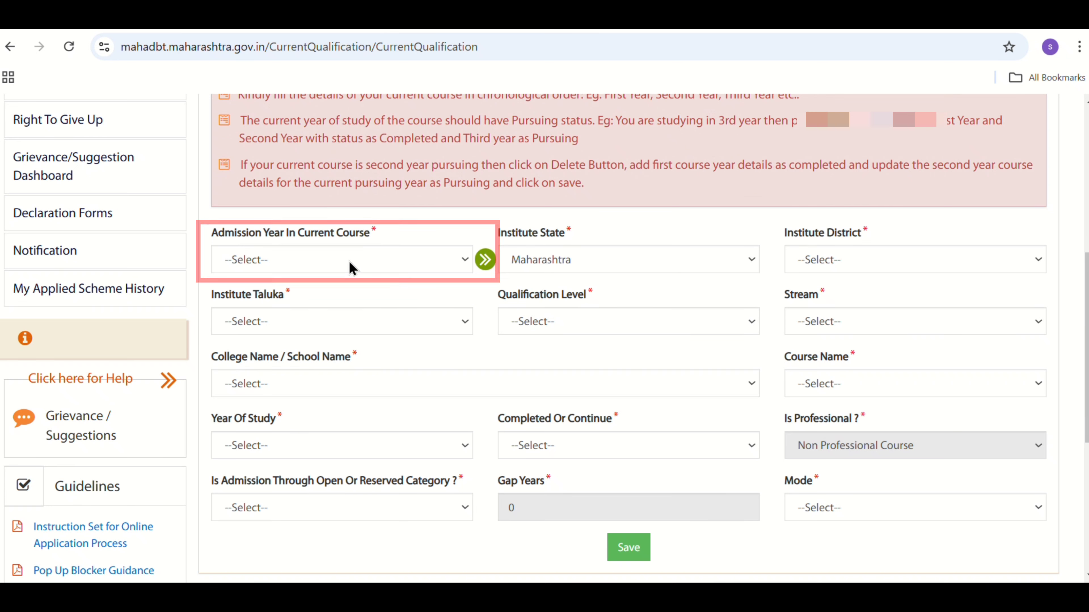
pyautogui.click(334, 258)
pyautogui.write('2020')
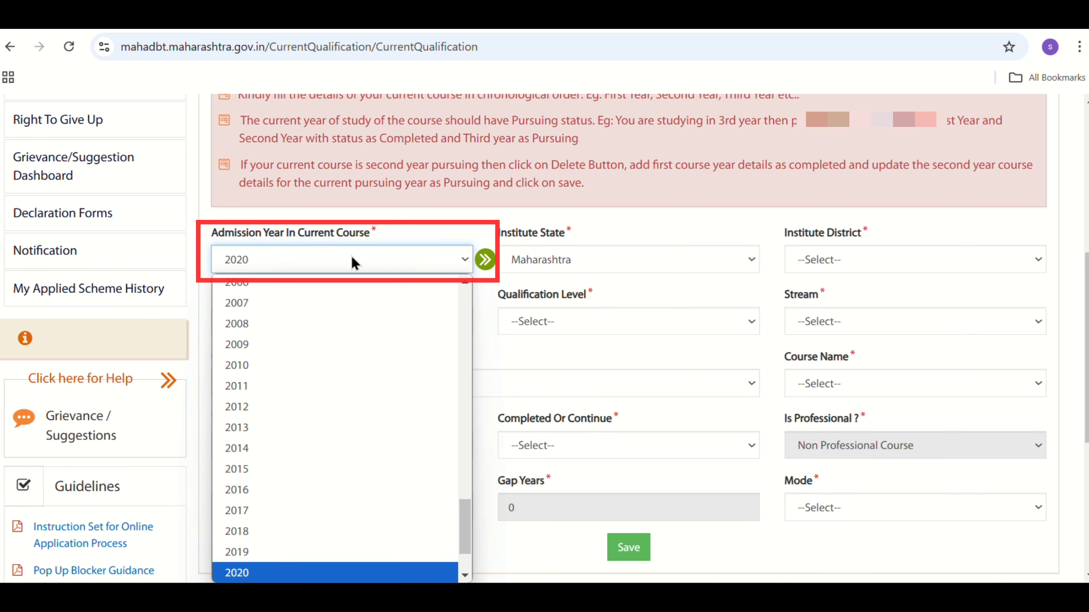
pyautogui.click(592, 219)
pyautogui.click(295, 266)
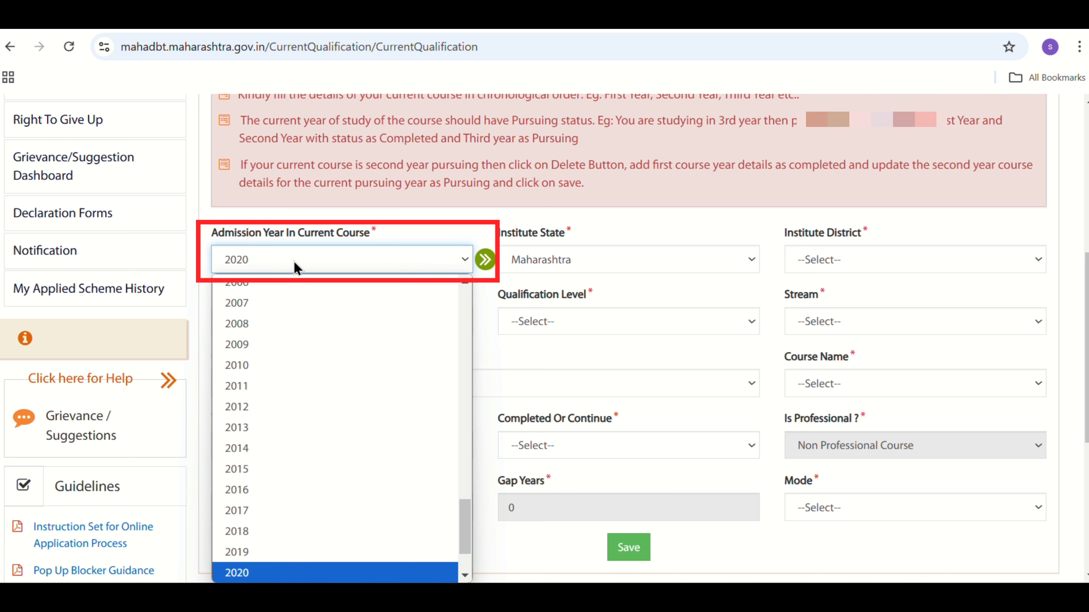
pyautogui.click(295, 266)
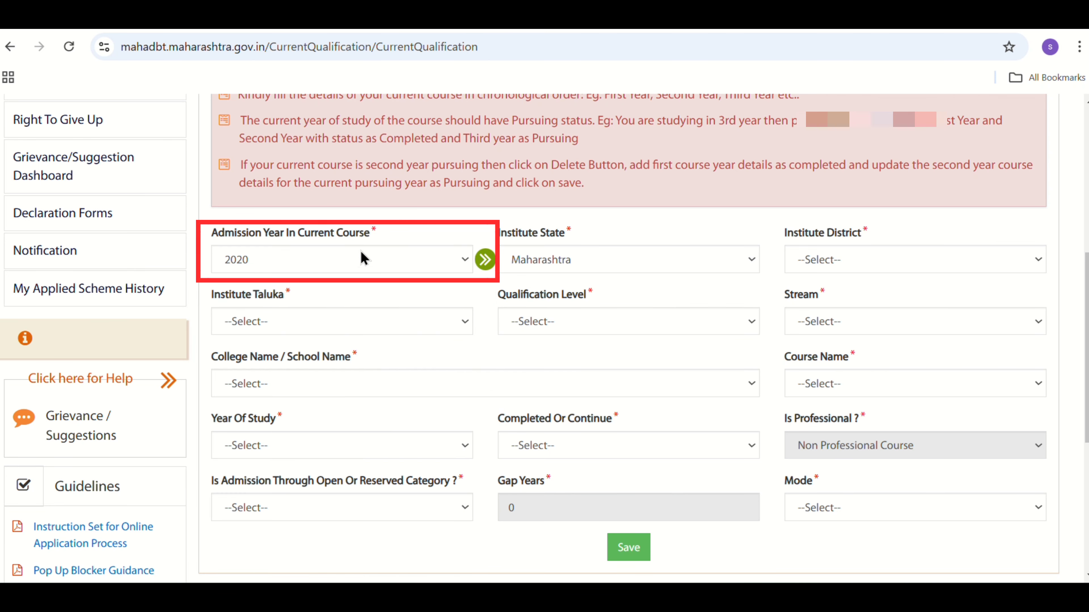
pyautogui.click(348, 257)
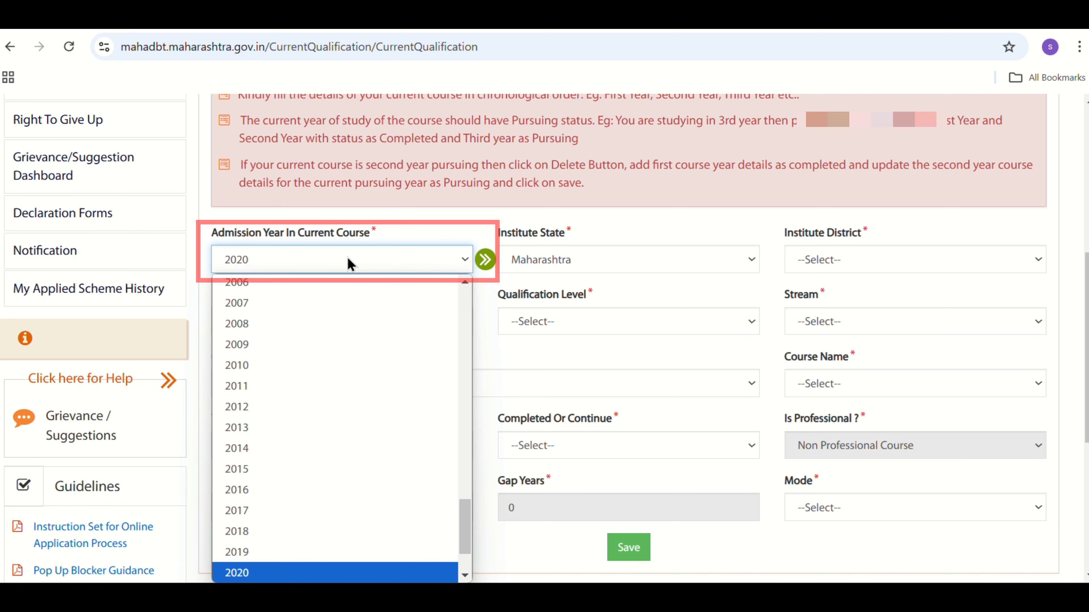
pyautogui.press('Down')
pyautogui.press('Down')
pyautogui.press('Down')
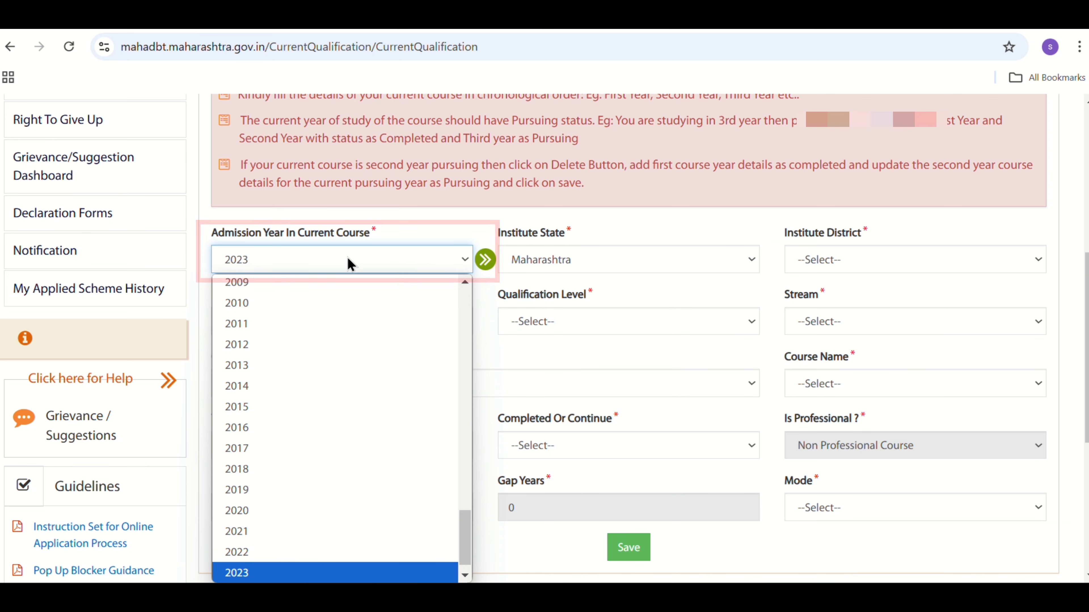
pyautogui.press('Return')
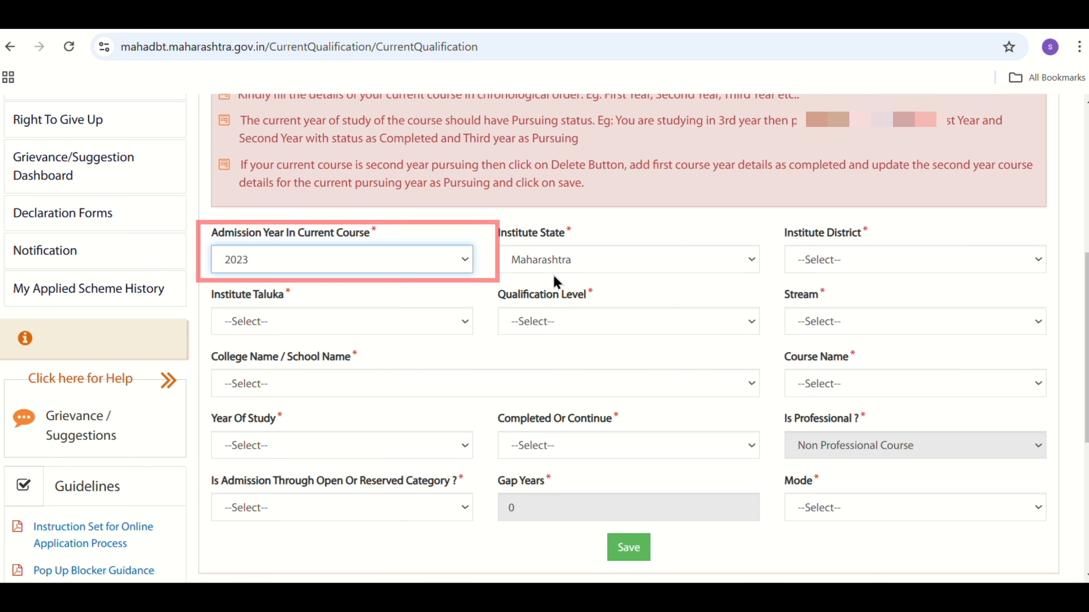
# - Set the institute district to Nanded and the institute taluka to Dharmabad
pyautogui.click(885, 268)
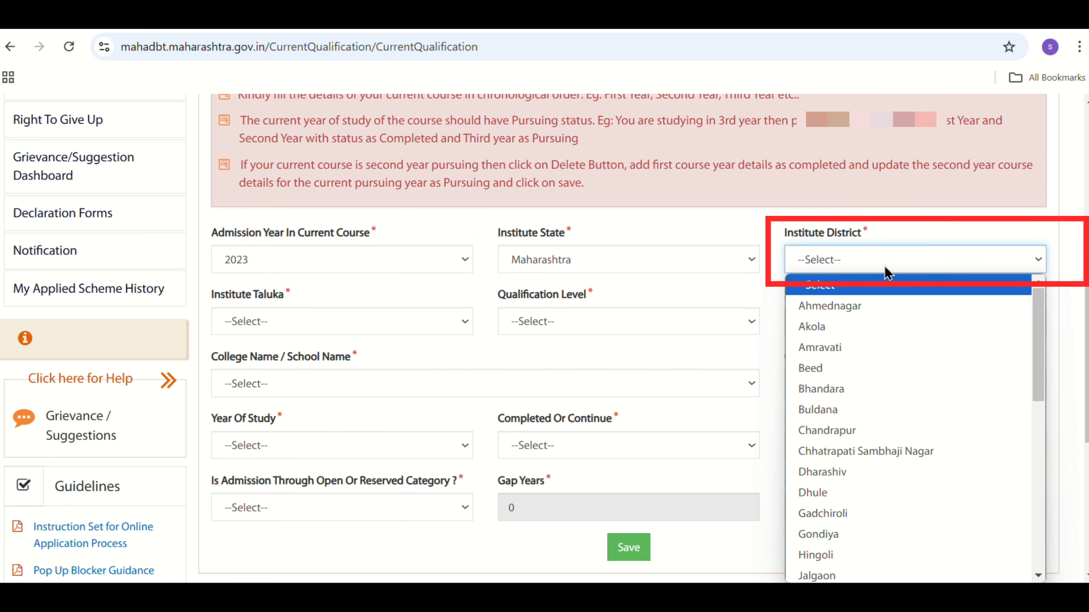
pyautogui.write('nanded')
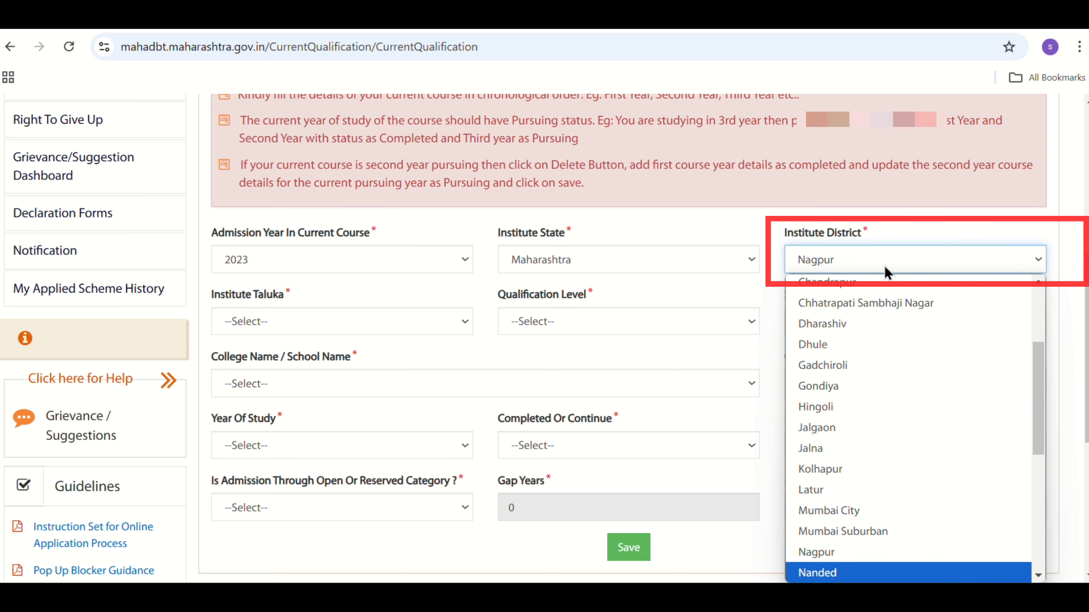
pyautogui.click(885, 271)
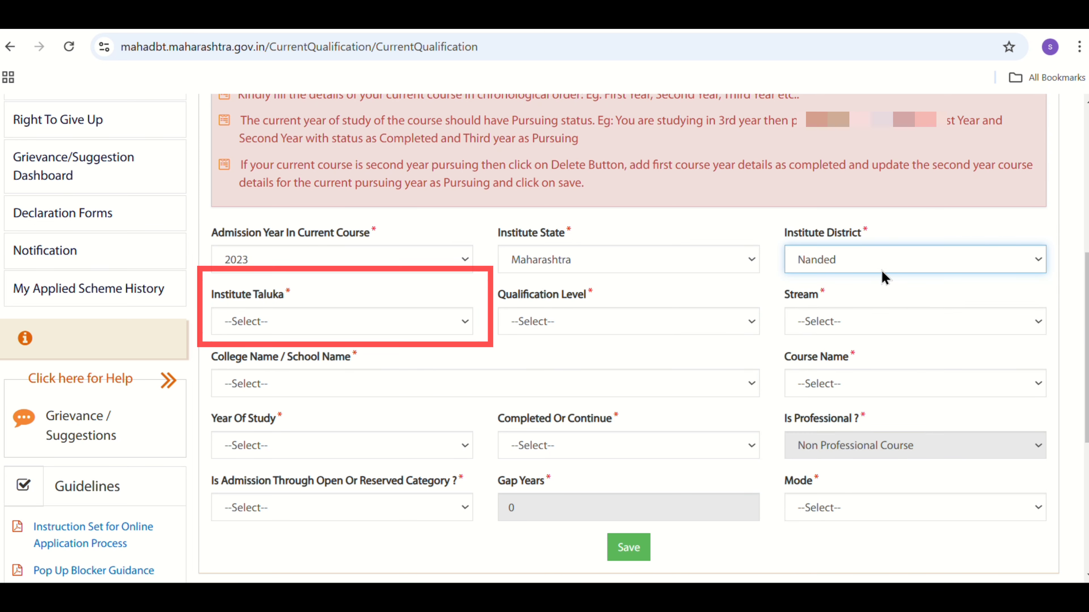
pyautogui.click(418, 321)
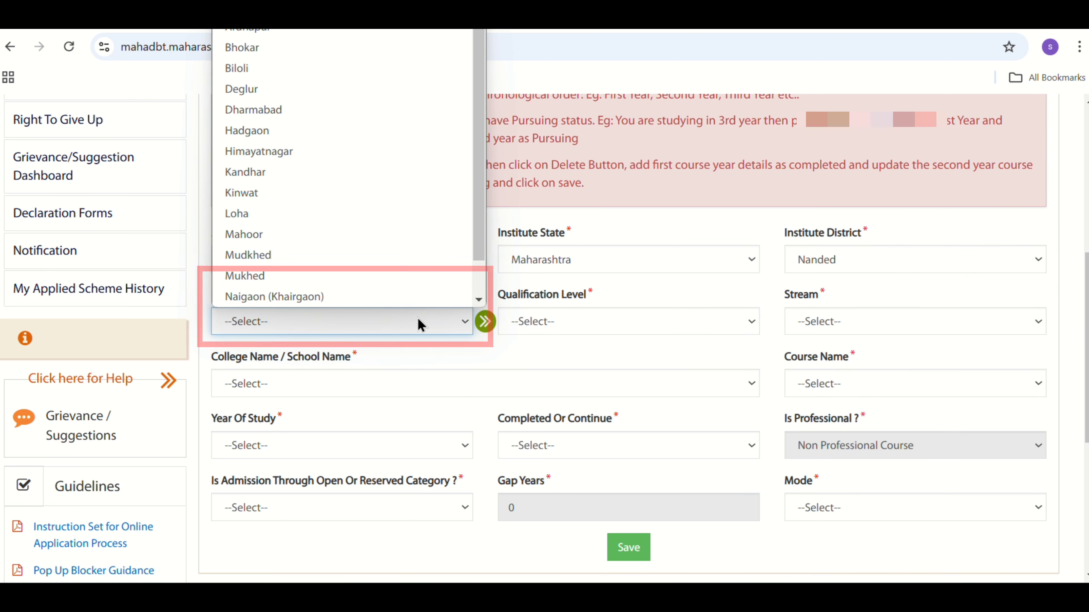
pyautogui.press('d')
pyautogui.press('d')
pyautogui.press('Return')
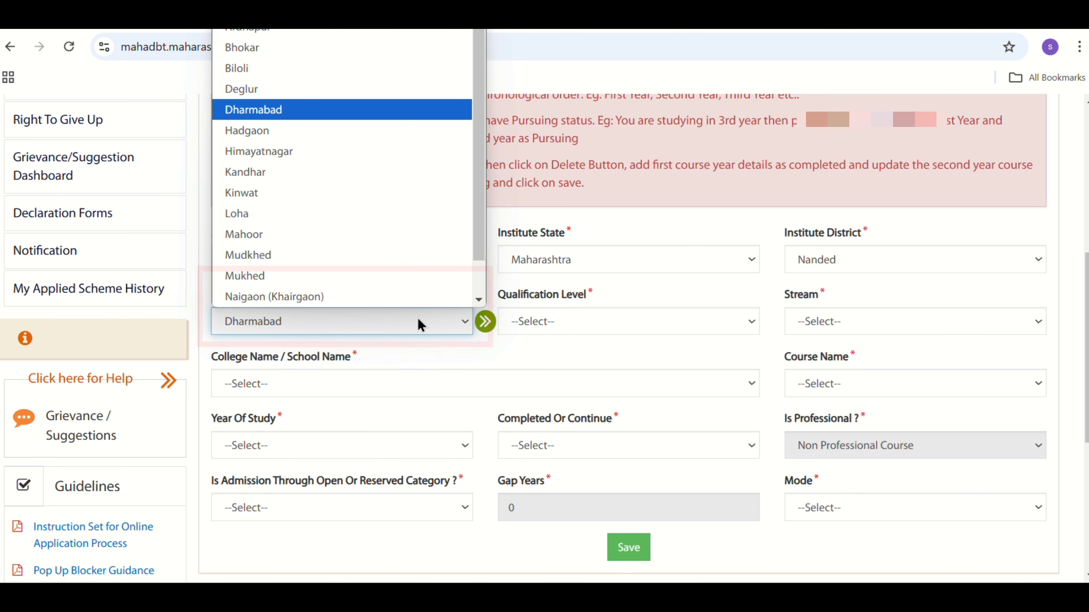
# - Set the qualification level to Vocational Course and the stream to Other
pyautogui.click(614, 328)
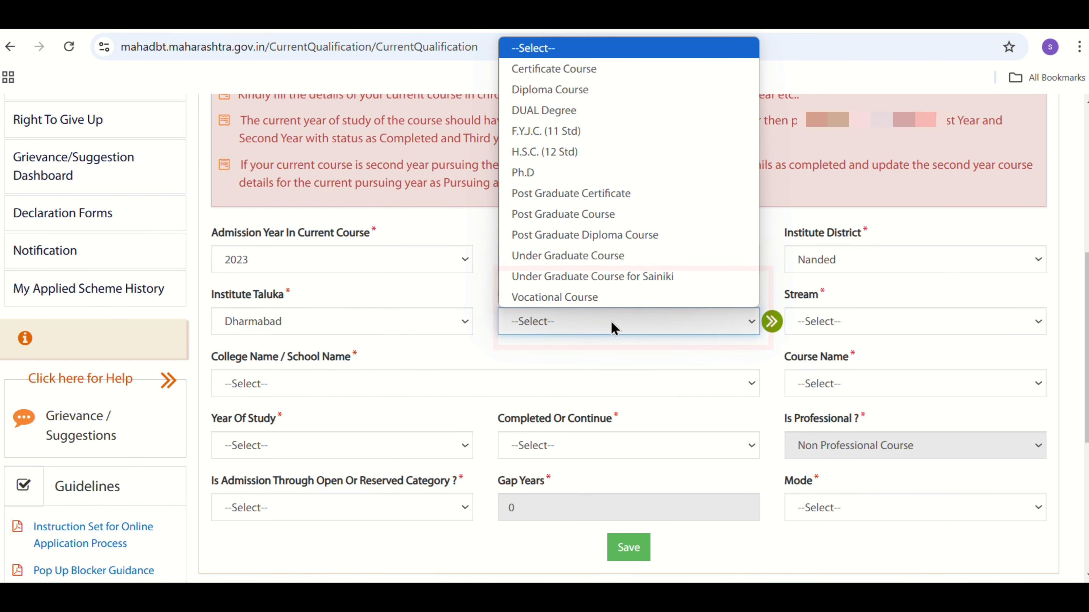
pyautogui.click(588, 302)
pyautogui.click(821, 322)
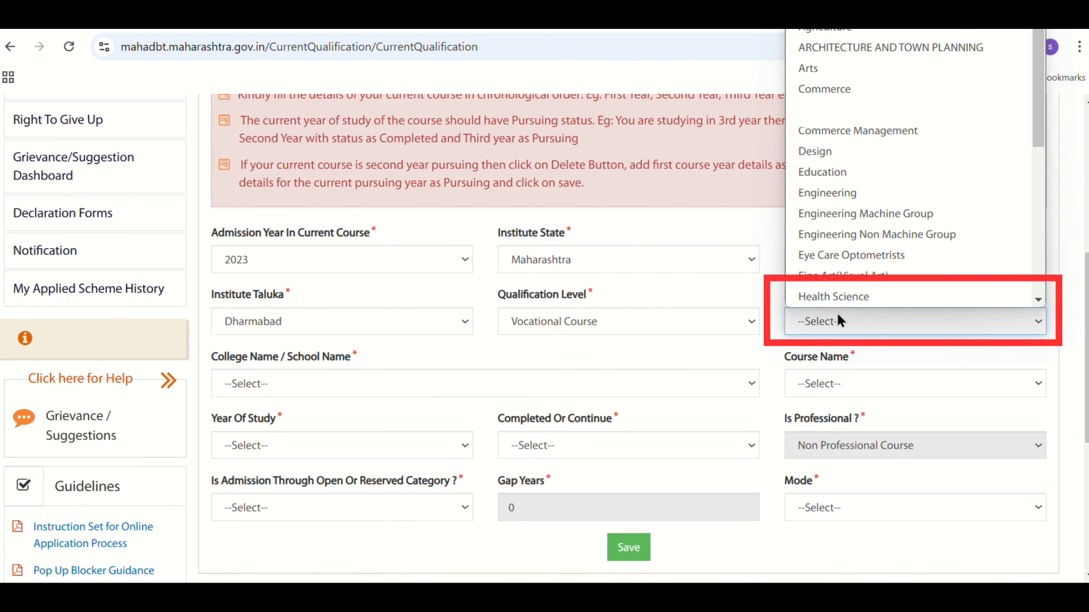
pyautogui.moveTo(1040, 123); pyautogui.dragTo(1055, 290)
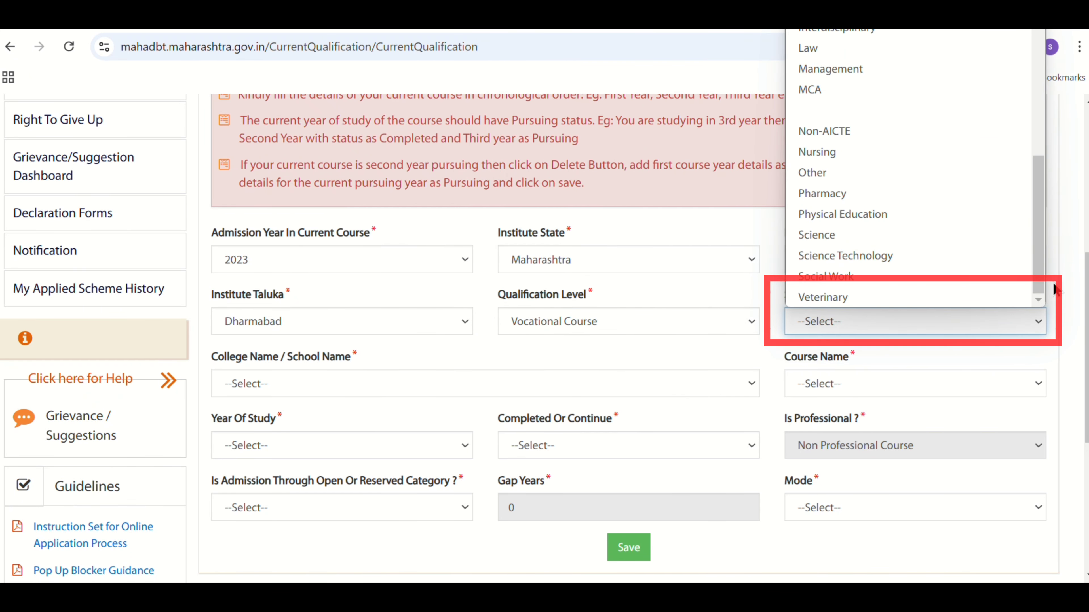
pyautogui.click(820, 174)
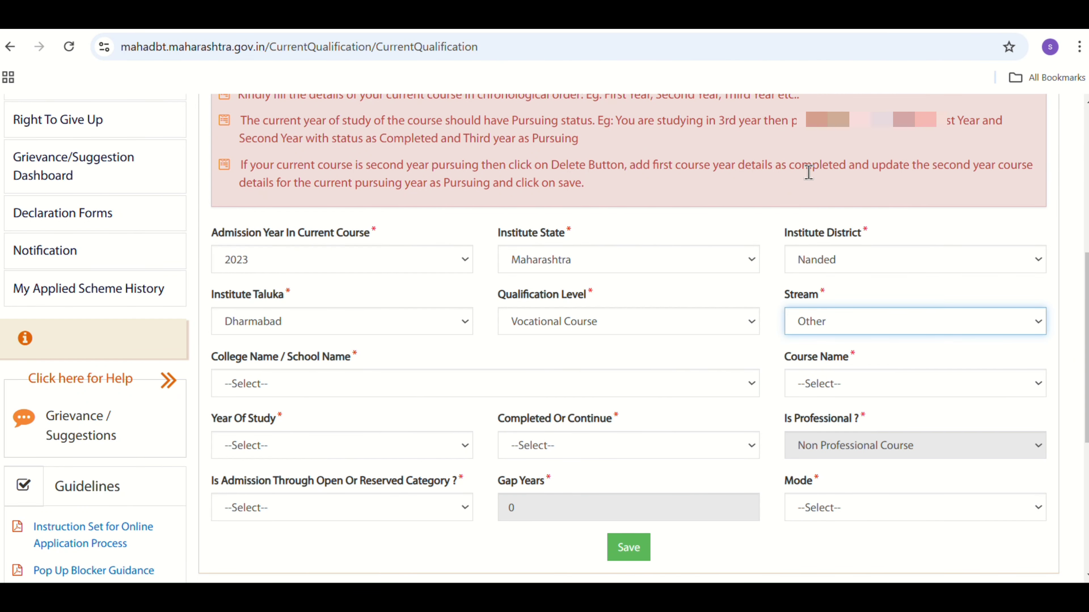
# - Set the college to Govt ITI, Dharmabad, Dist: Nanded(41) and the course name to Fitter-ITI (Aided)
pyautogui.scroll(-2, 544, 338)
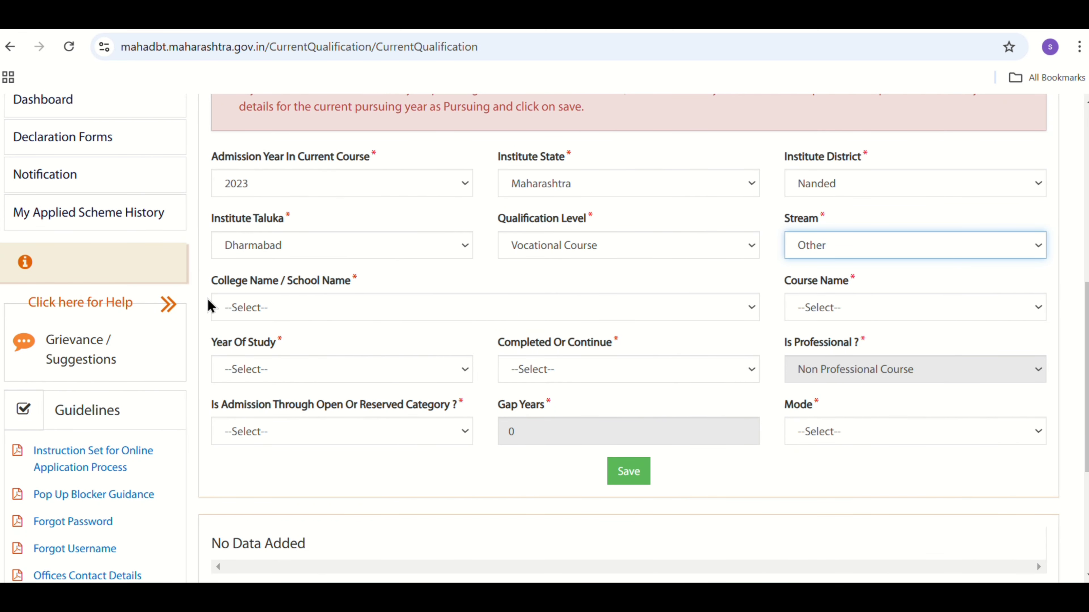
pyautogui.click(348, 306)
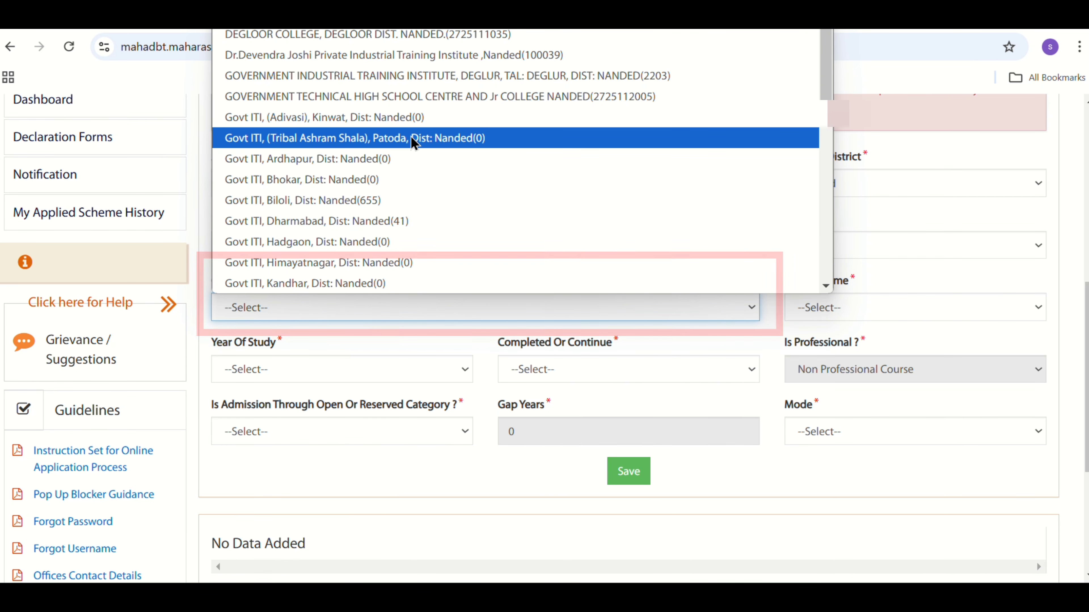
pyautogui.click(442, 221)
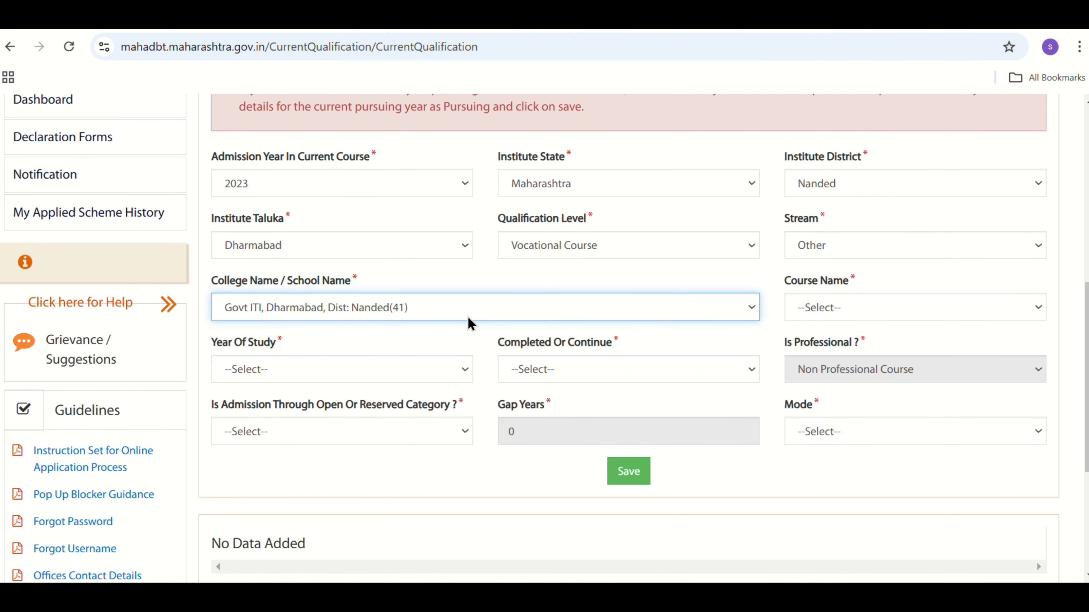
pyautogui.click(863, 312)
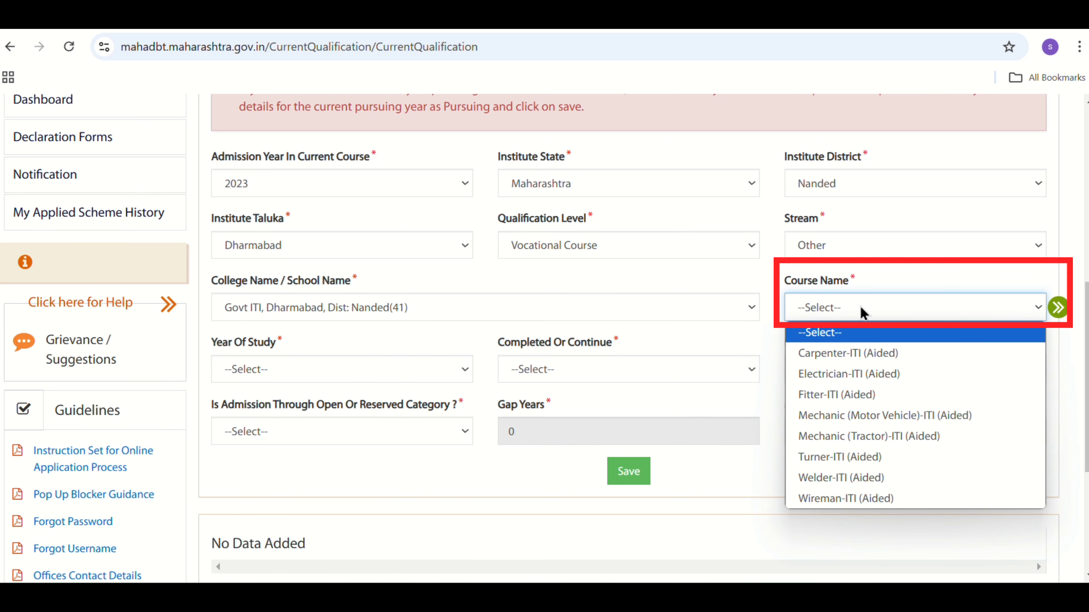
pyautogui.click(820, 399)
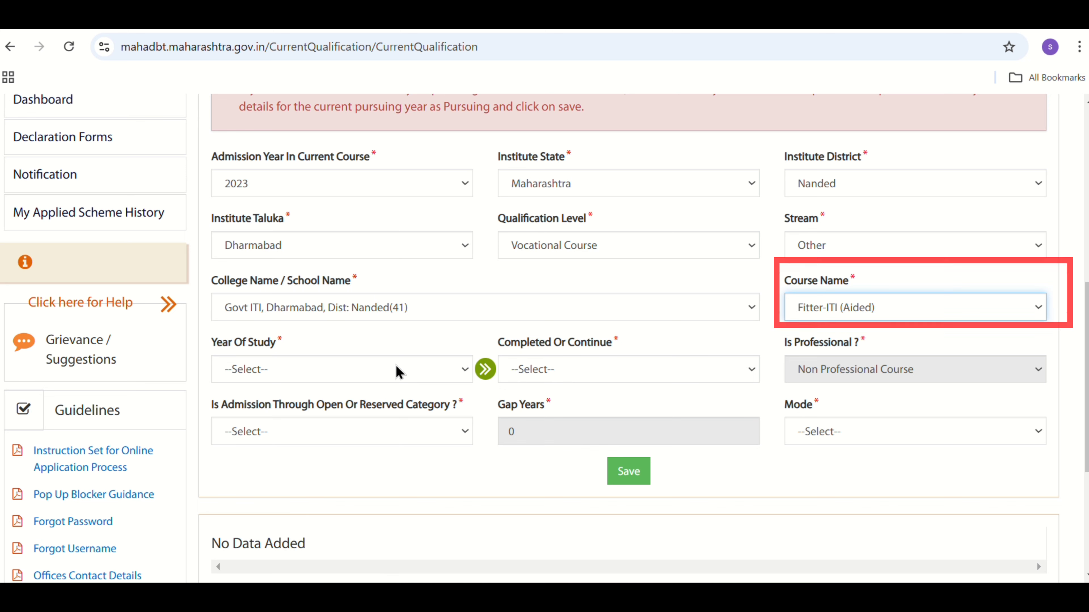
# - Set the year of study to First Year with status First Year Completed, and the first-year admission year to 2023
pyautogui.click(362, 380)
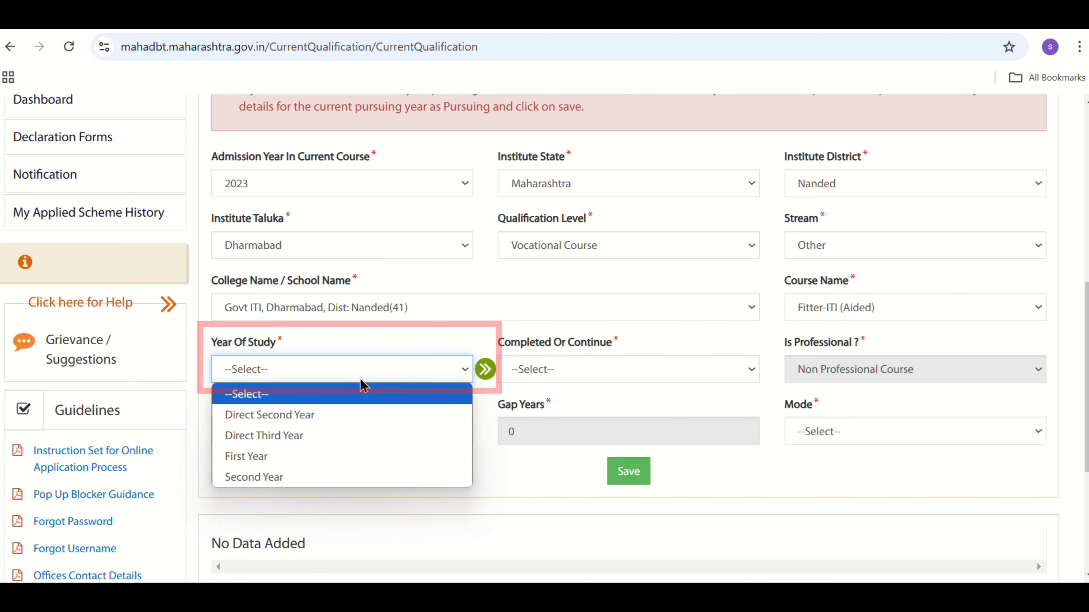
pyautogui.click(251, 457)
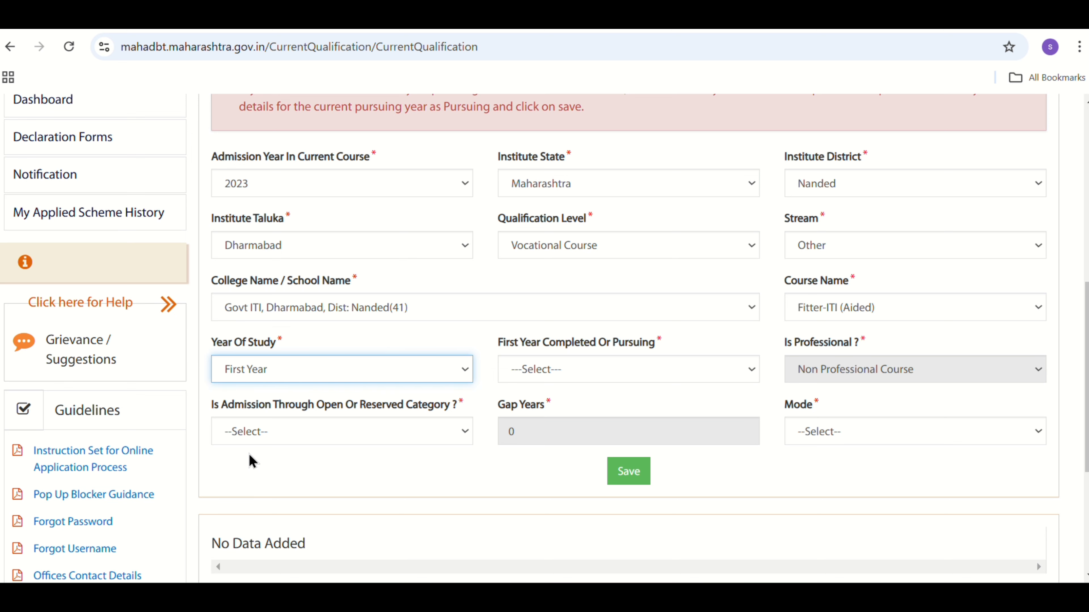
pyautogui.click(658, 373)
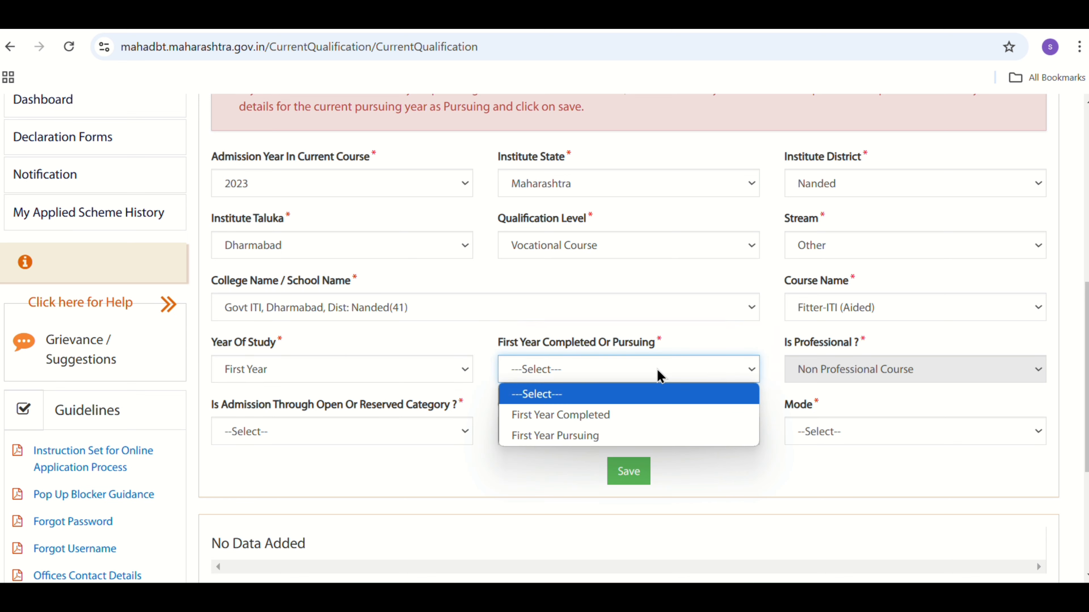
pyautogui.click(554, 416)
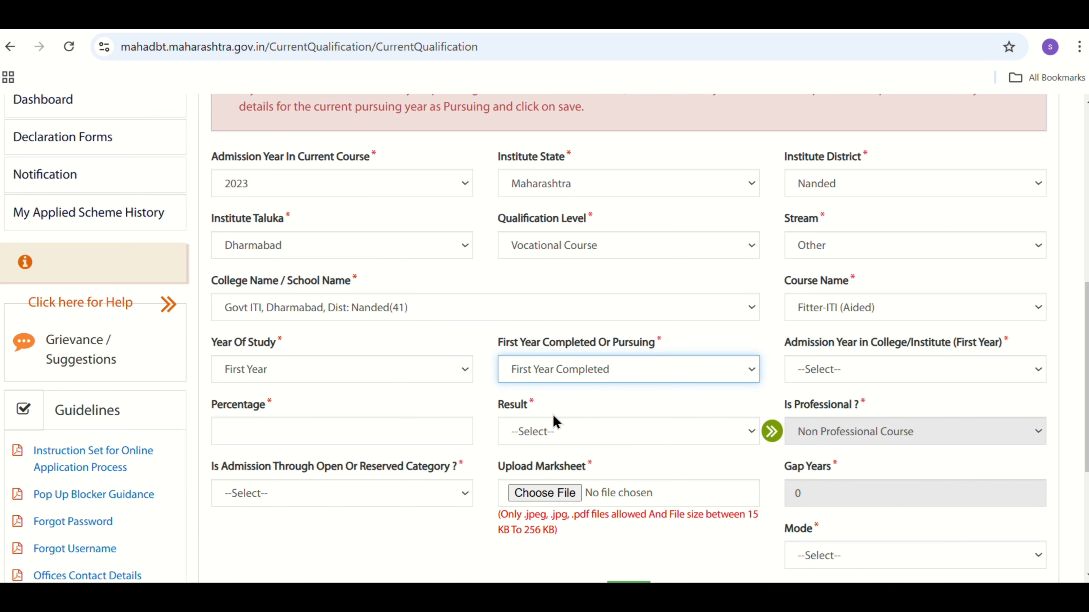
pyautogui.click(878, 369)
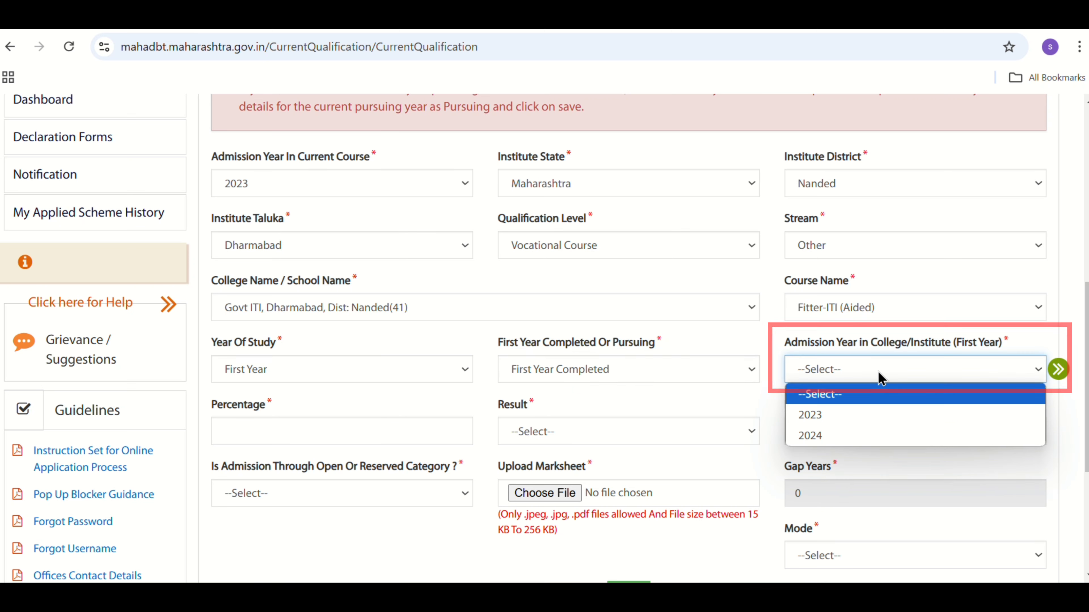
pyautogui.click(804, 415)
# - Enter 85.00 as the first-year percentage and set the result to Passed
pyautogui.click(270, 423)
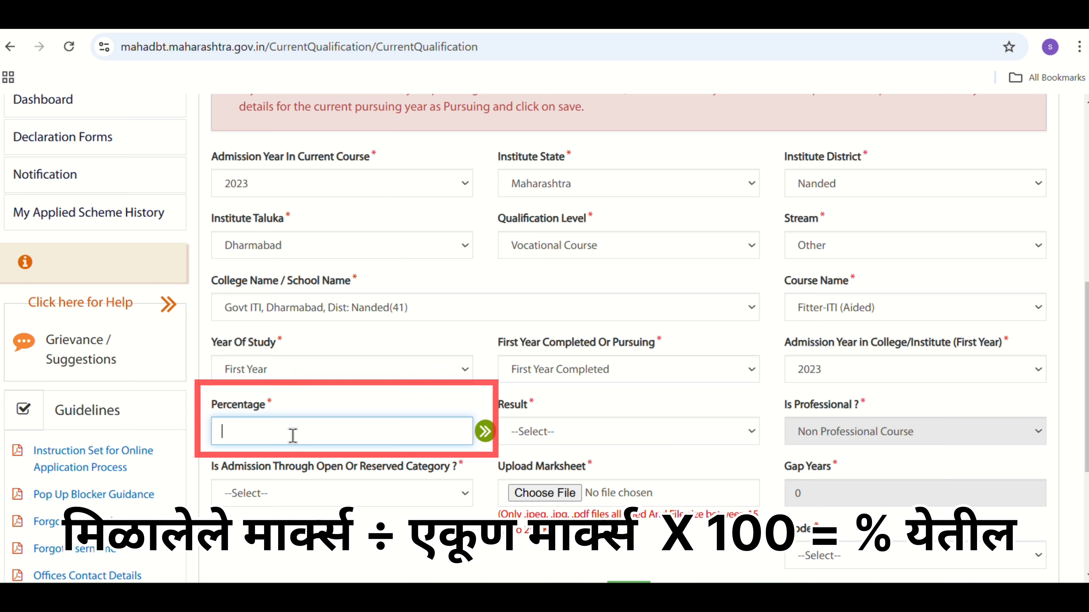
pyautogui.write('85.00')
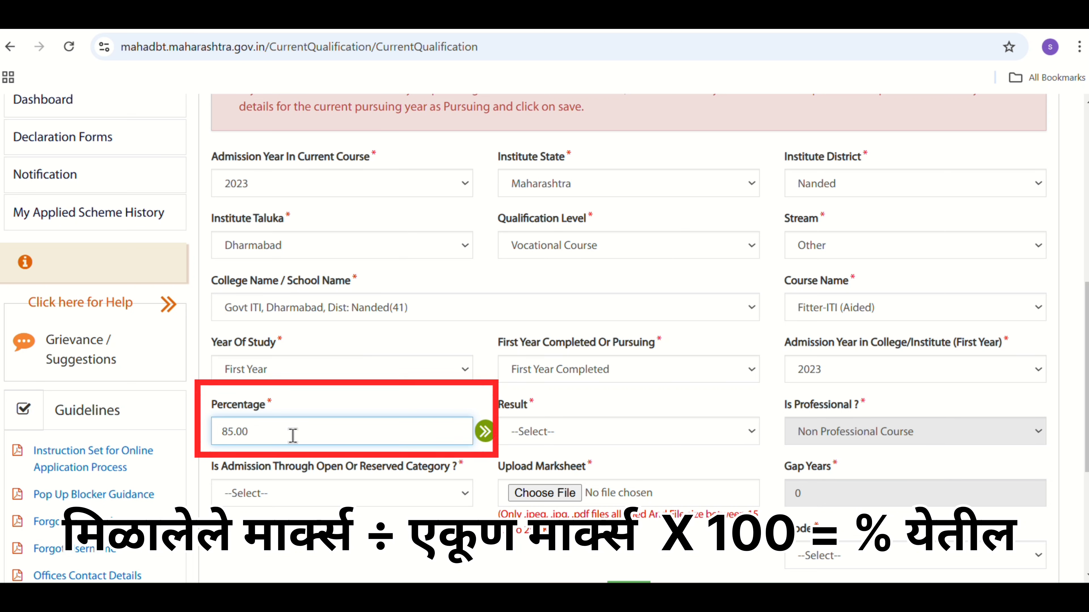
pyautogui.click(630, 435)
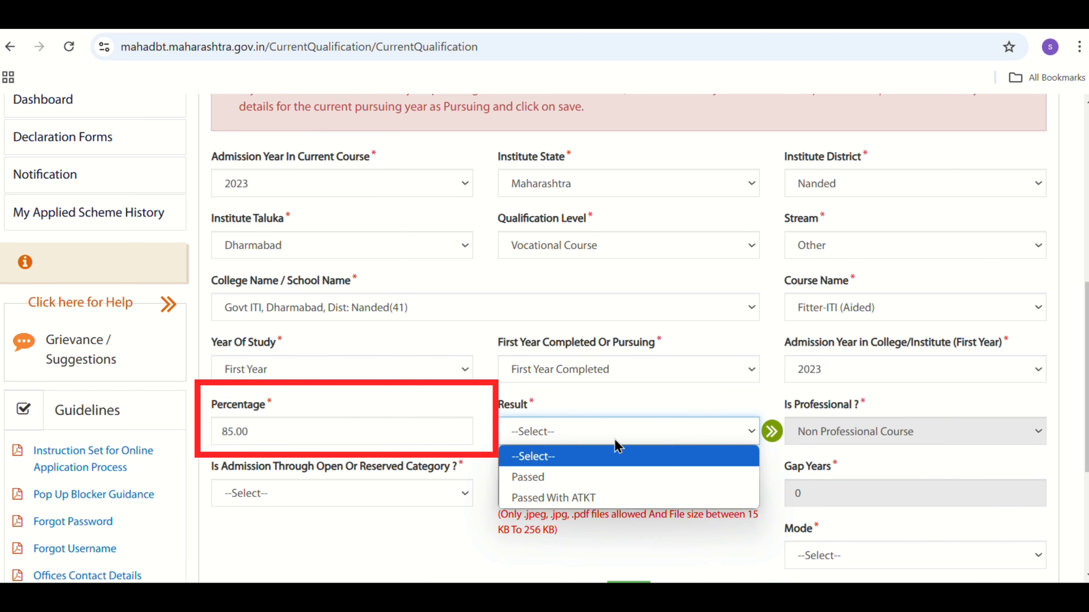
pyautogui.click(566, 484)
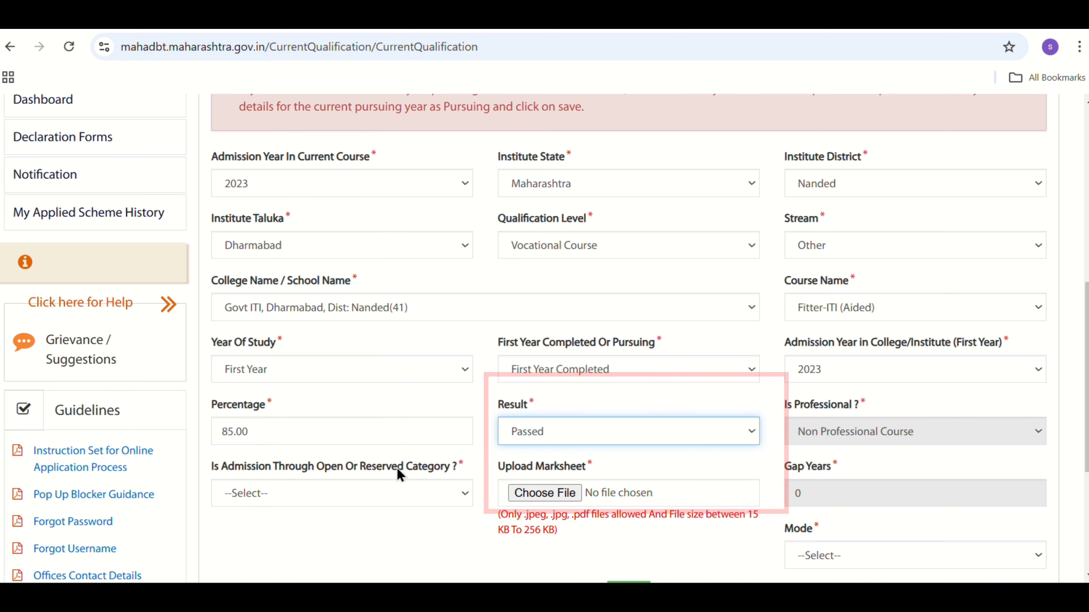
# - Set the admission category to General and attach first year marksheet.pdf as the marksheet
pyautogui.click(355, 502)
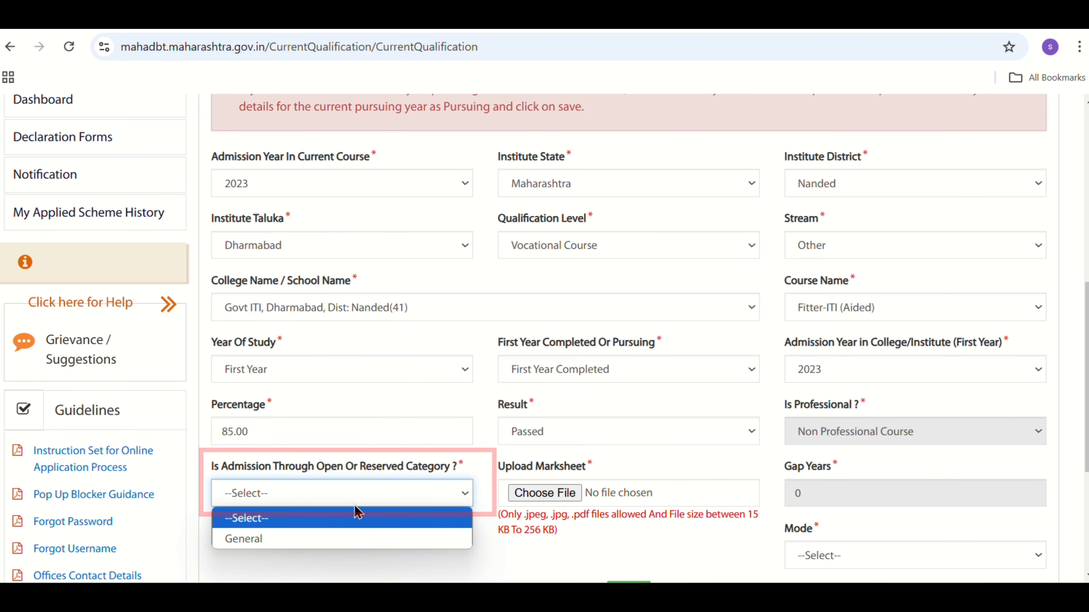
pyautogui.click(300, 540)
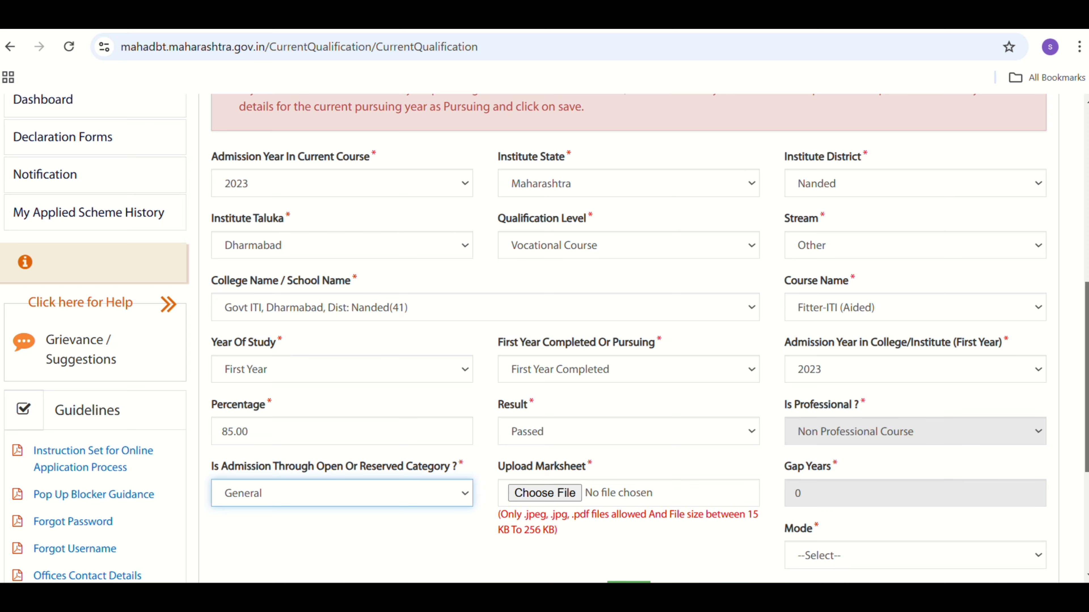
pyautogui.scroll(-1, 870, 466)
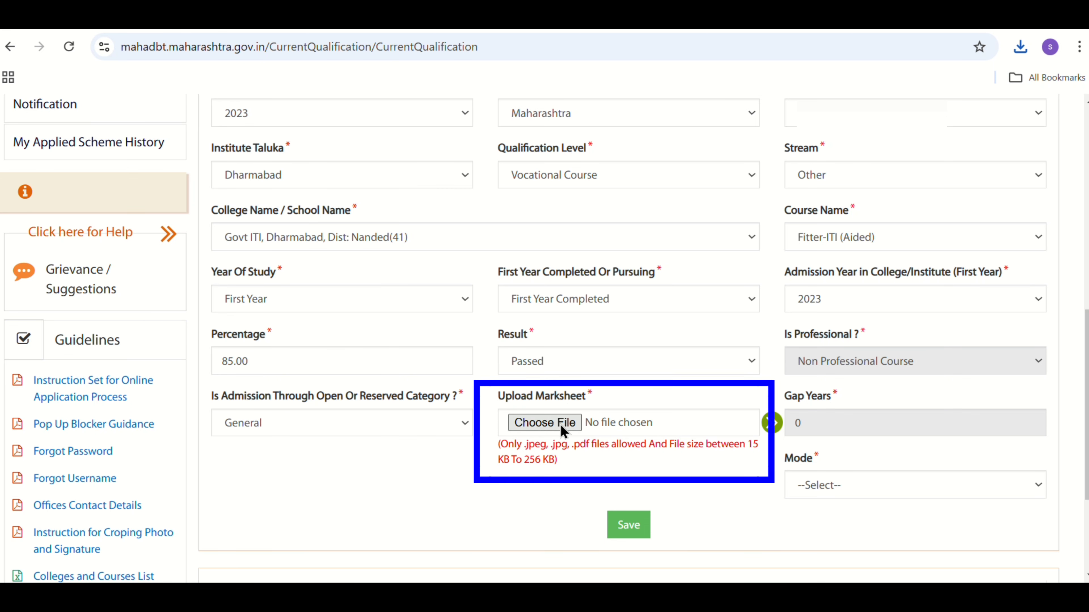
pyautogui.click(544, 422)
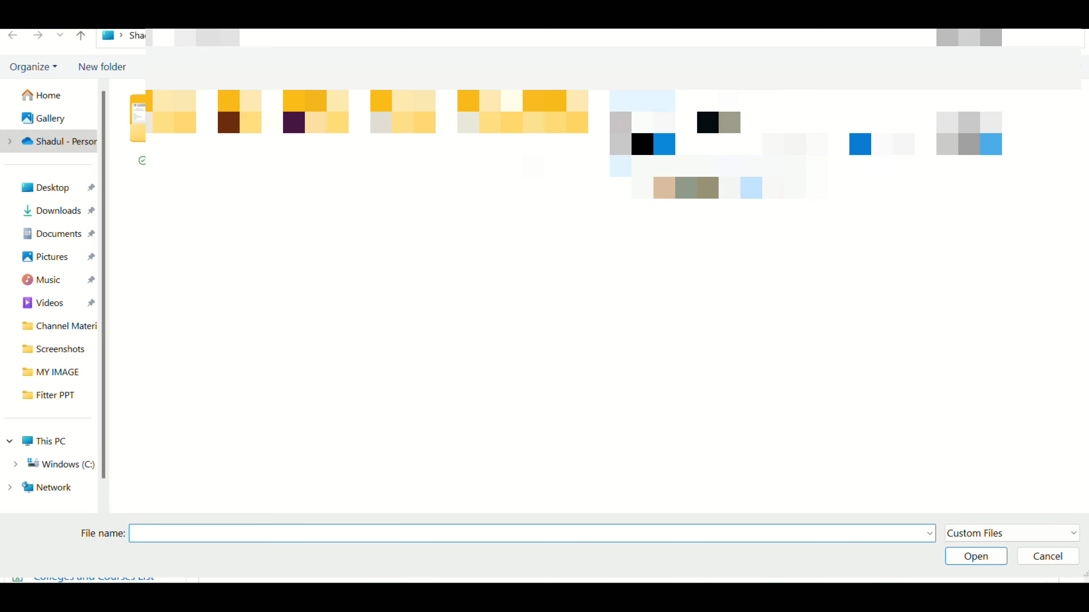
pyautogui.click(642, 144)
pyautogui.click(967, 553)
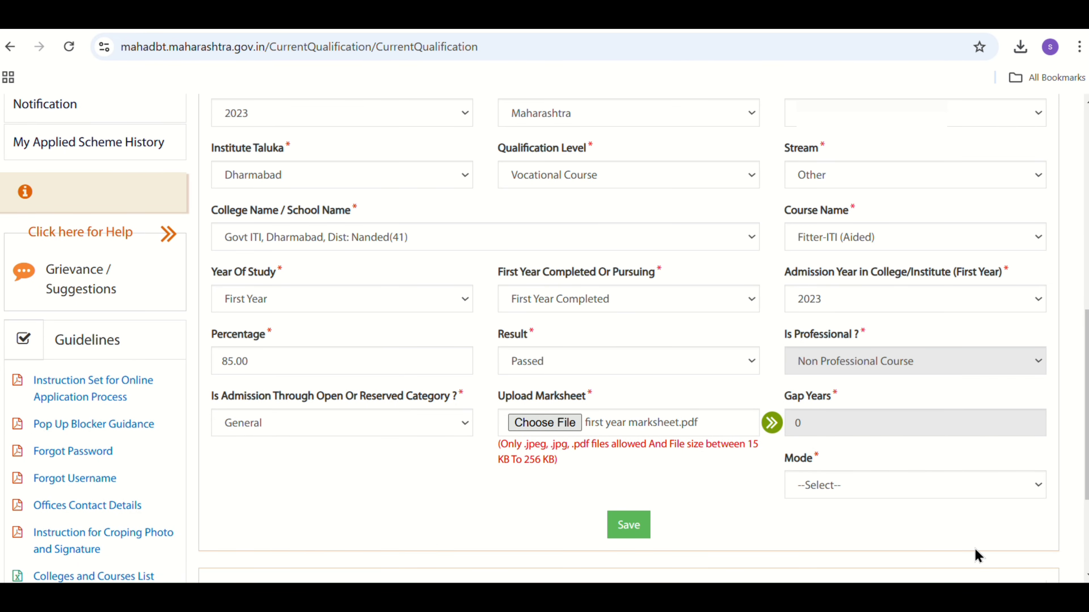
# - Set the course mode to Regular, then save the first-year course details and acknowledge the confirmation
pyautogui.click(831, 496)
pyautogui.click(817, 531)
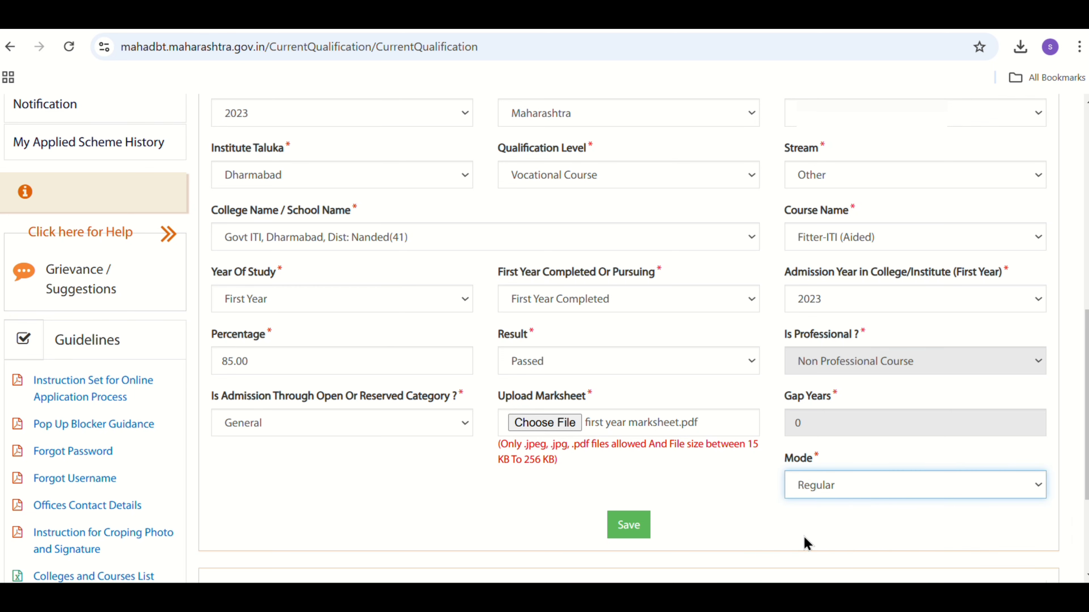
pyautogui.click(628, 530)
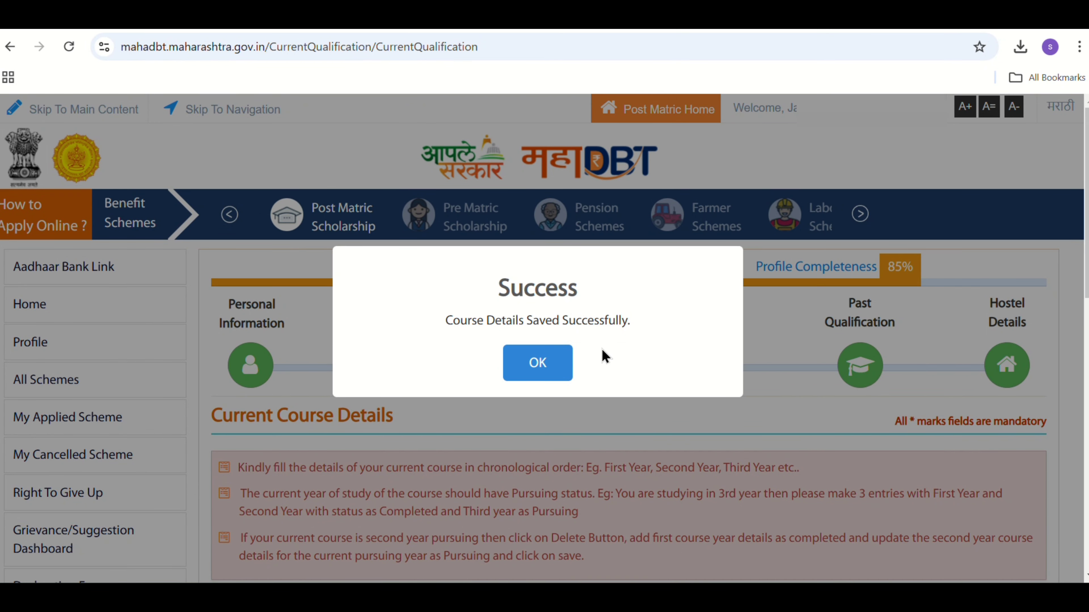
pyautogui.click(538, 364)
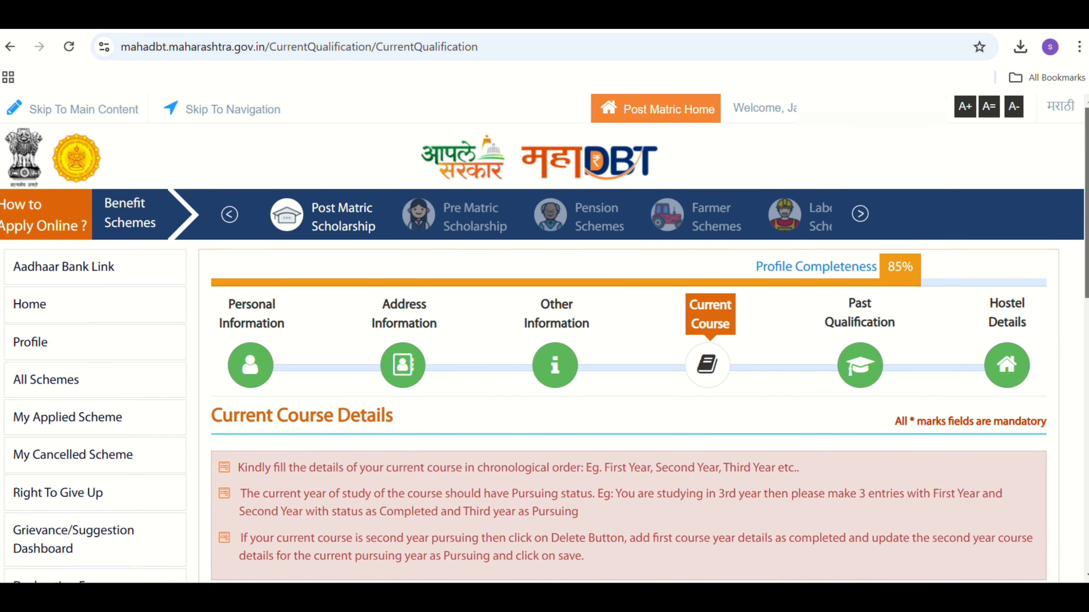
# - Begin the next course entry with year of study Second Year and status Second Year Pursuing
pyautogui.moveTo(1086, 241); pyautogui.dragTo(1086, 400)
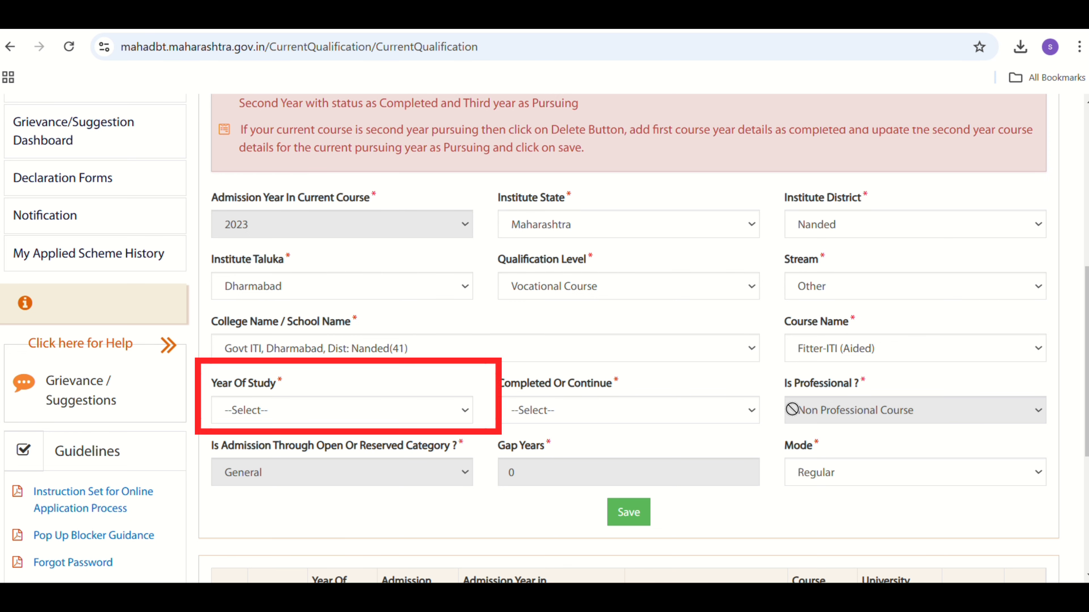
pyautogui.click(249, 413)
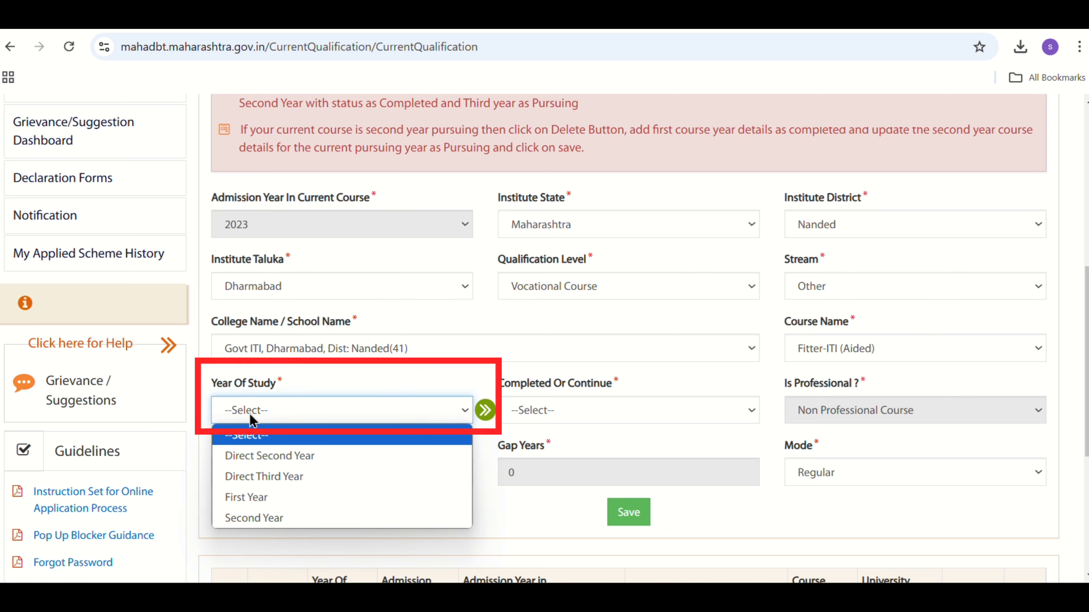
pyautogui.click(259, 517)
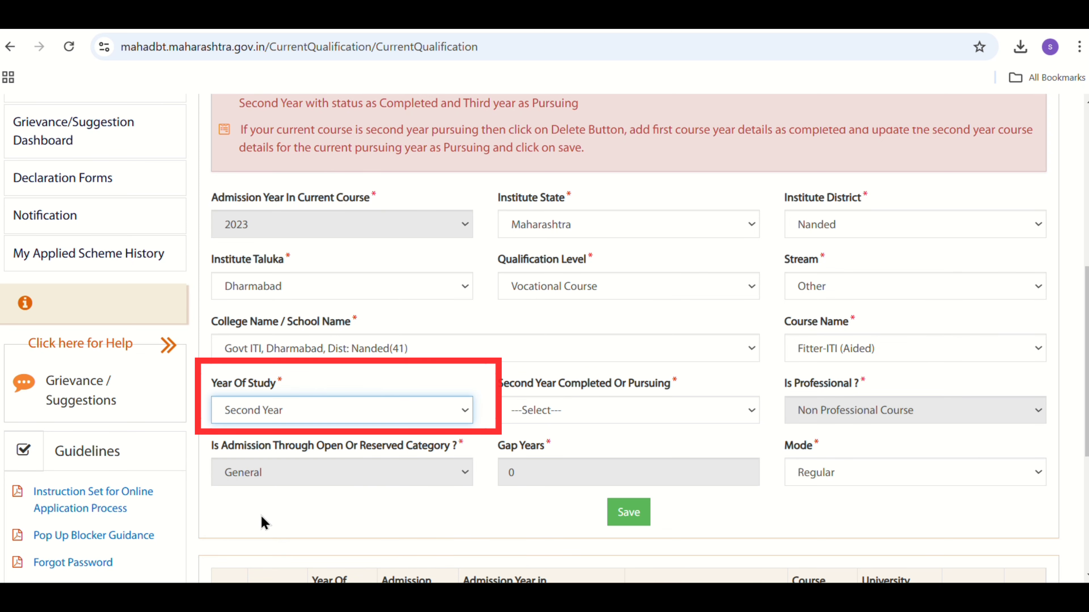
pyautogui.click(578, 415)
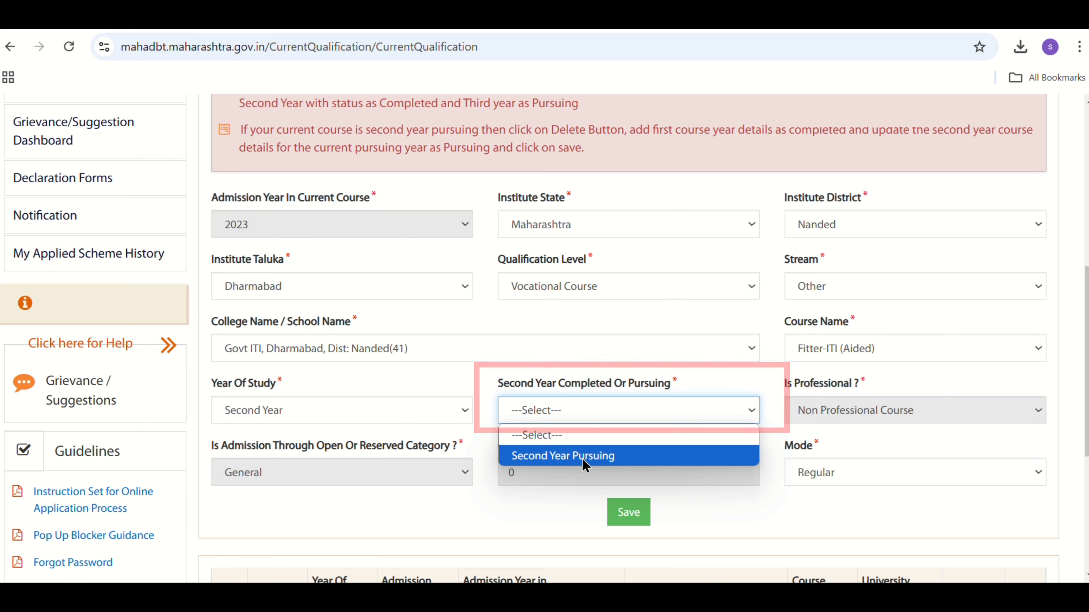
pyautogui.click(582, 457)
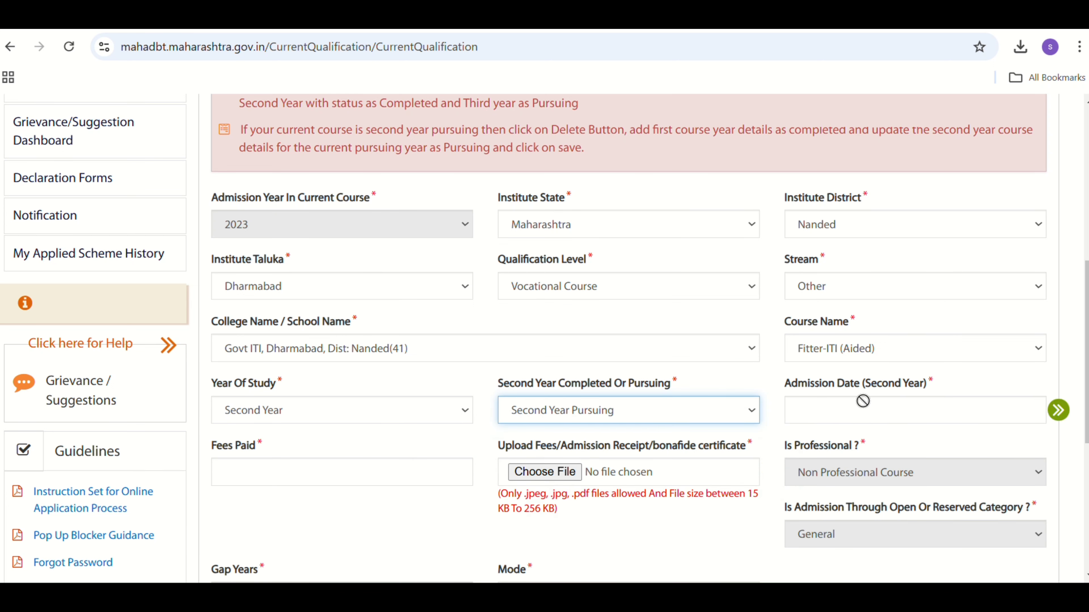
# - Set the second-year admission date to 02/09/2024 and the fees paid to 2150
pyautogui.click(862, 409)
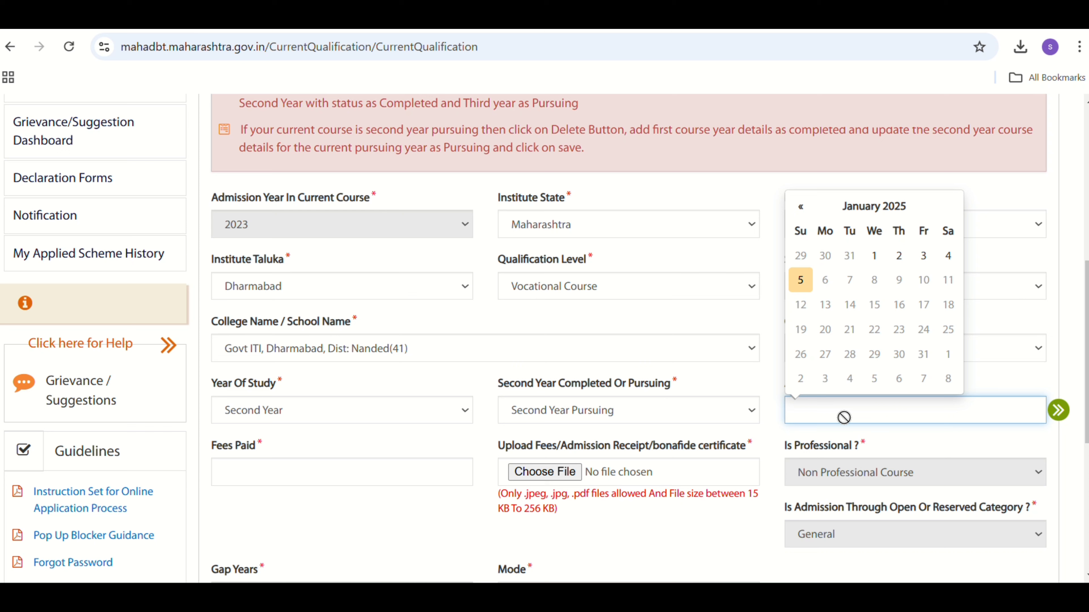
pyautogui.click(899, 210)
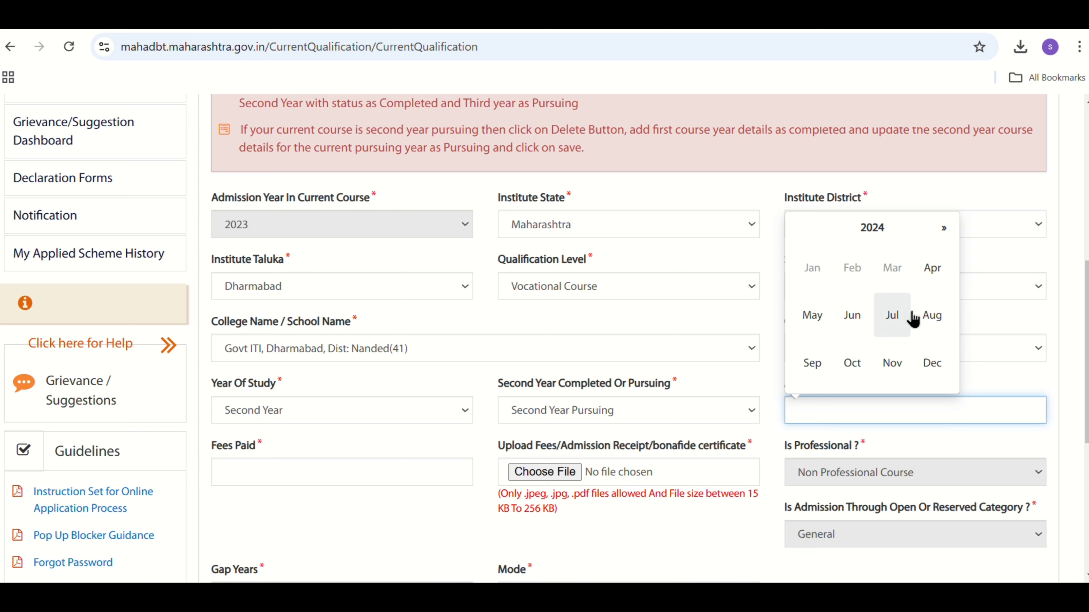
pyautogui.click(812, 365)
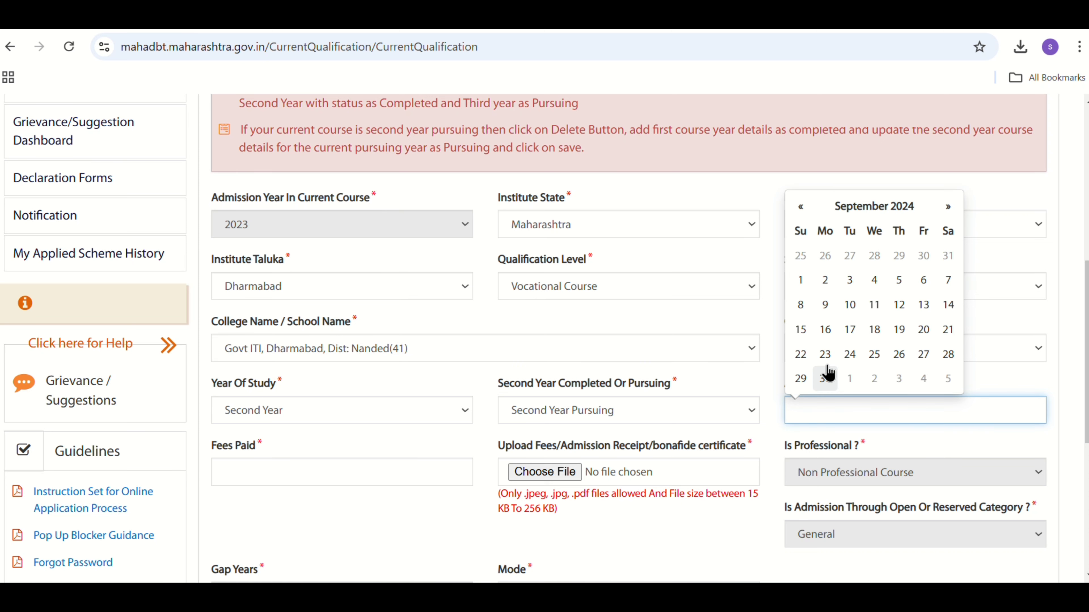
pyautogui.click(824, 281)
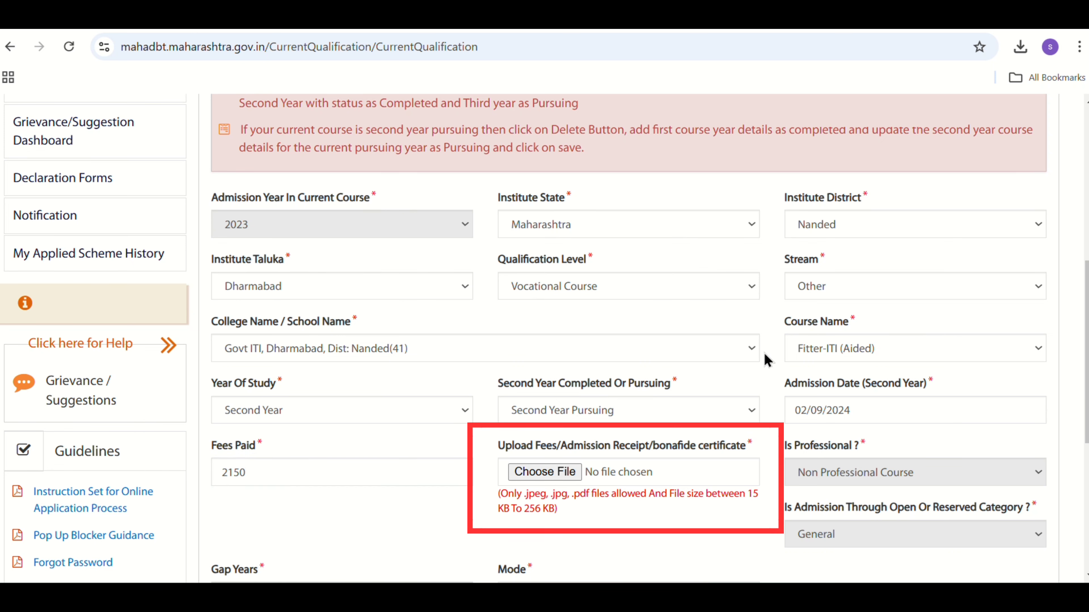
# - Attach the fees/admission receipt or bonafide certificate, save the second-year course details and acknowledge the confirmation
pyautogui.click(550, 470)
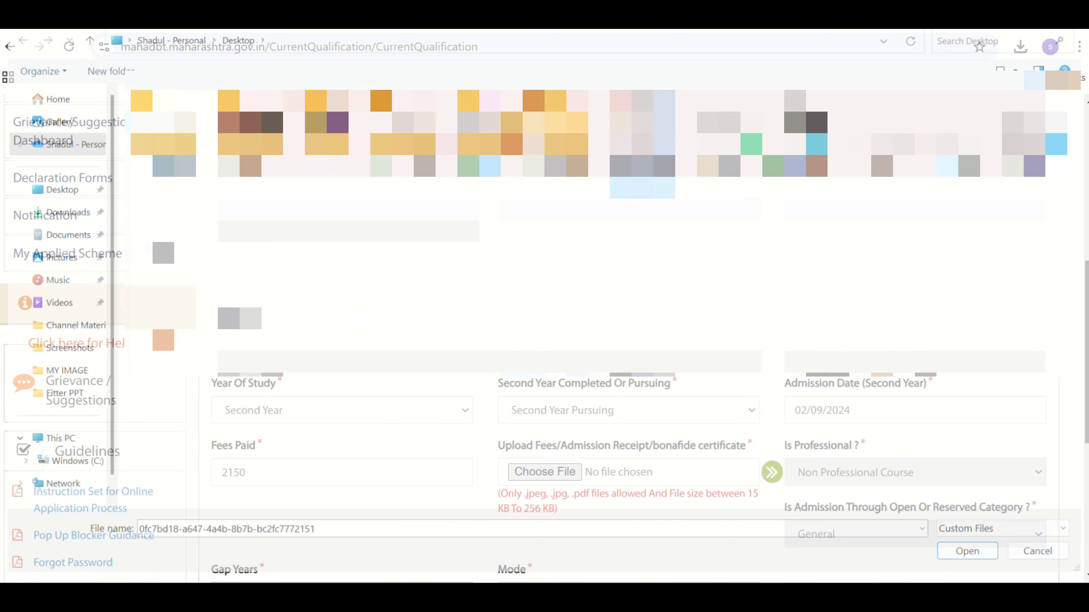
pyautogui.scroll(-3, 1083, 450)
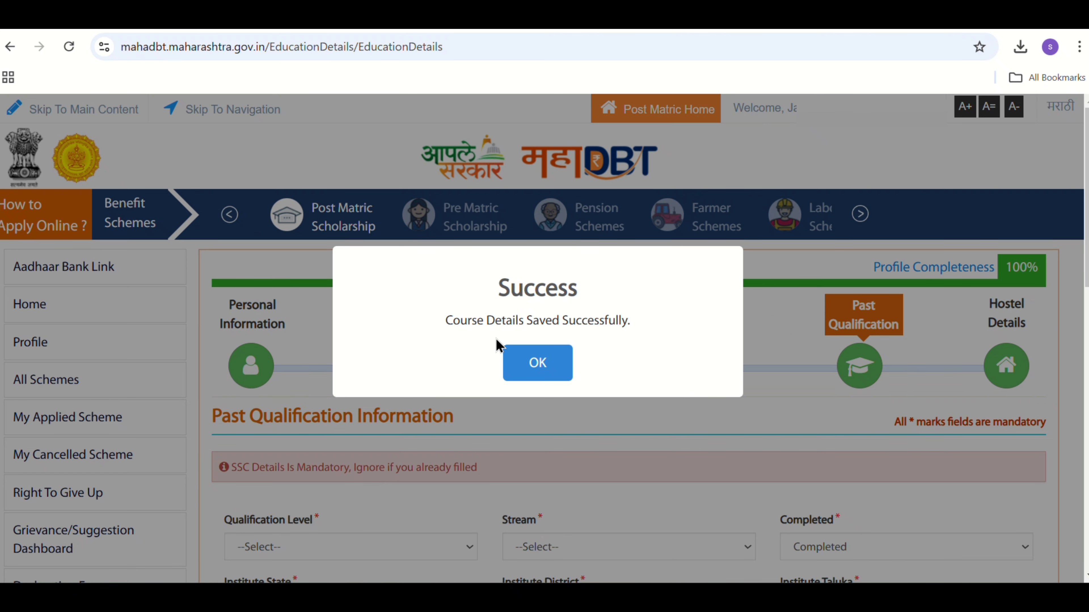
pyautogui.click(550, 367)
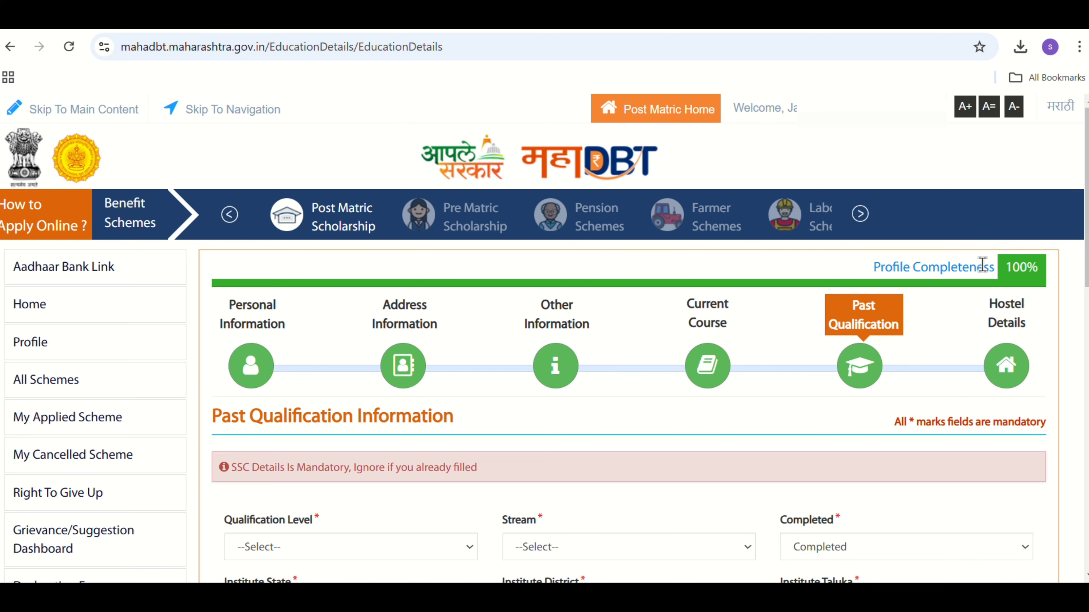
pyautogui.moveTo(1086, 228); pyautogui.dragTo(1079, 514)
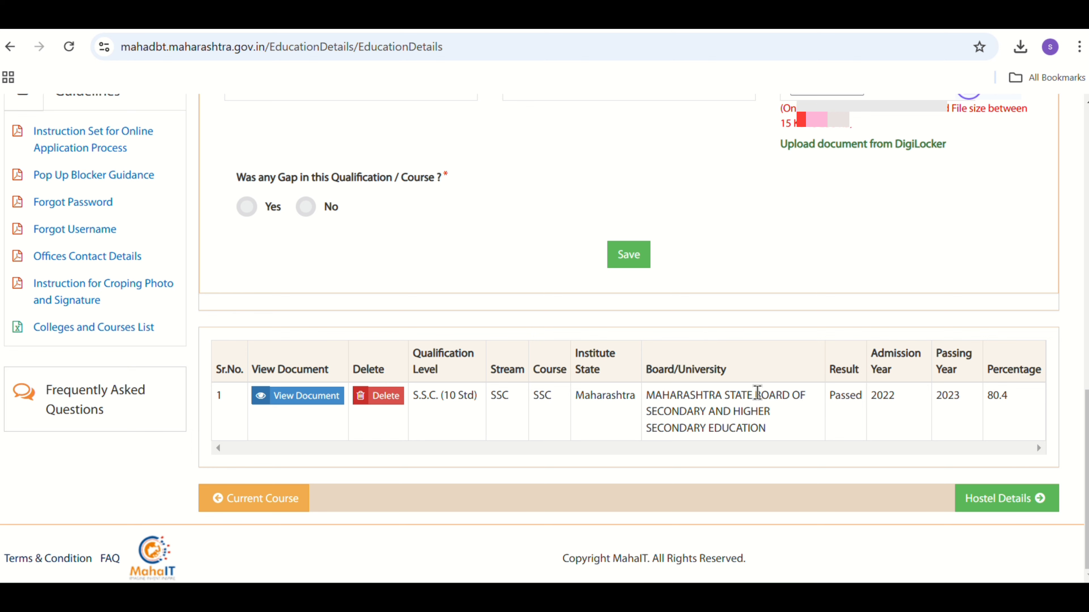
# - Proceed from the past qualifications to the hostel details and review the saved beneficiary category
pyautogui.click(1010, 506)
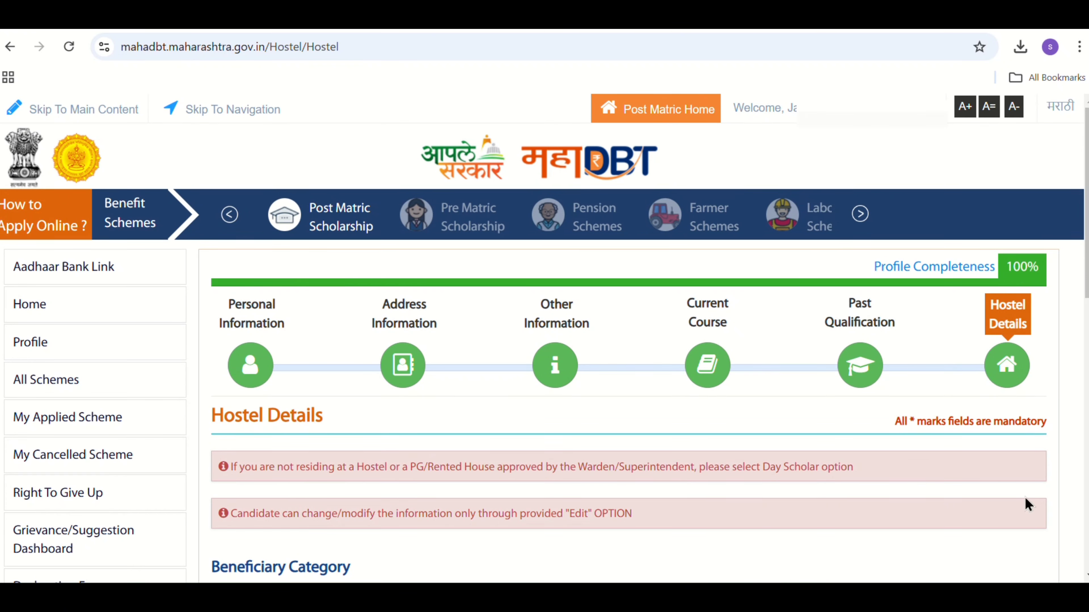
pyautogui.scroll(-5, 1025, 497)
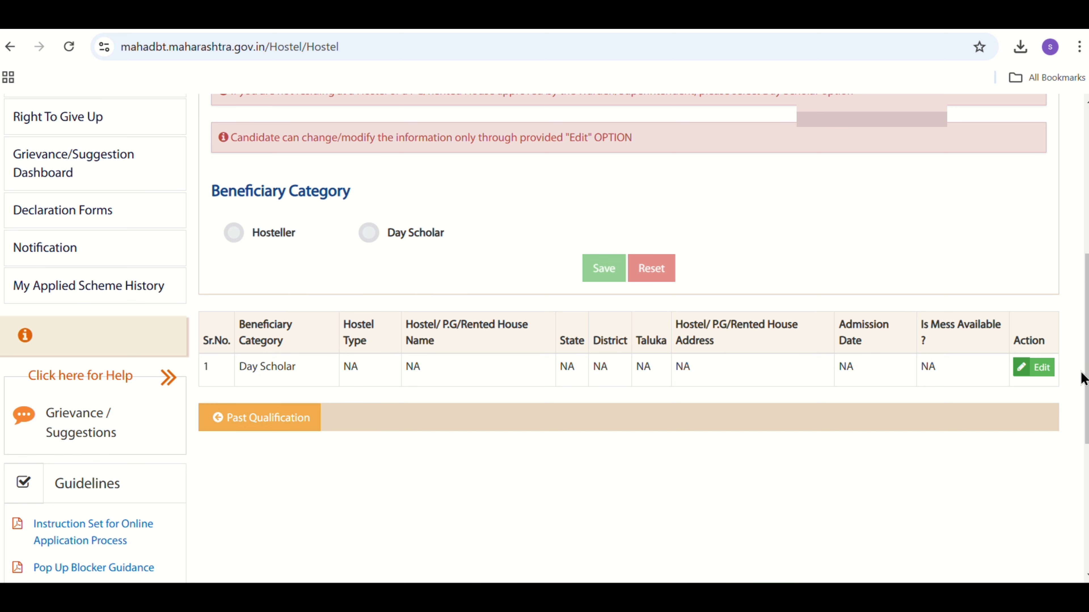
pyautogui.moveTo(1087, 379); pyautogui.dragTo(1086, 231)
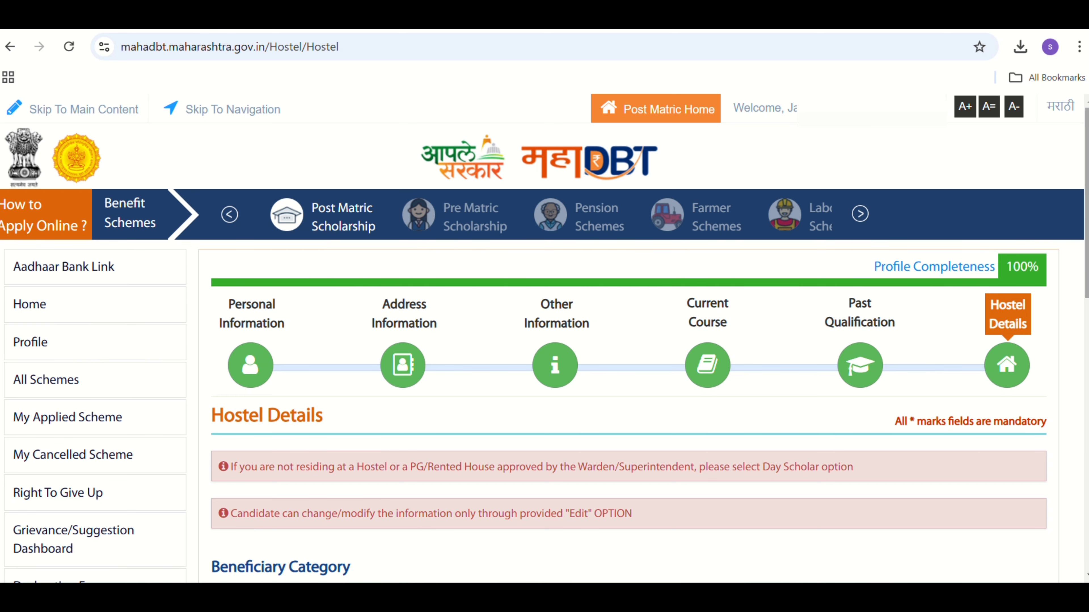
# - Open the applied scheme history, search academic year 2023-24 and show the approved applications
pyautogui.moveTo(1086, 206)
pyautogui.mouseDown()
pyautogui.moveTo(1086, 300)
pyautogui.moveTo(1086, 205)
pyautogui.mouseUp()
pyautogui.moveTo(1086, 205); pyautogui.dragTo(1086, 285)
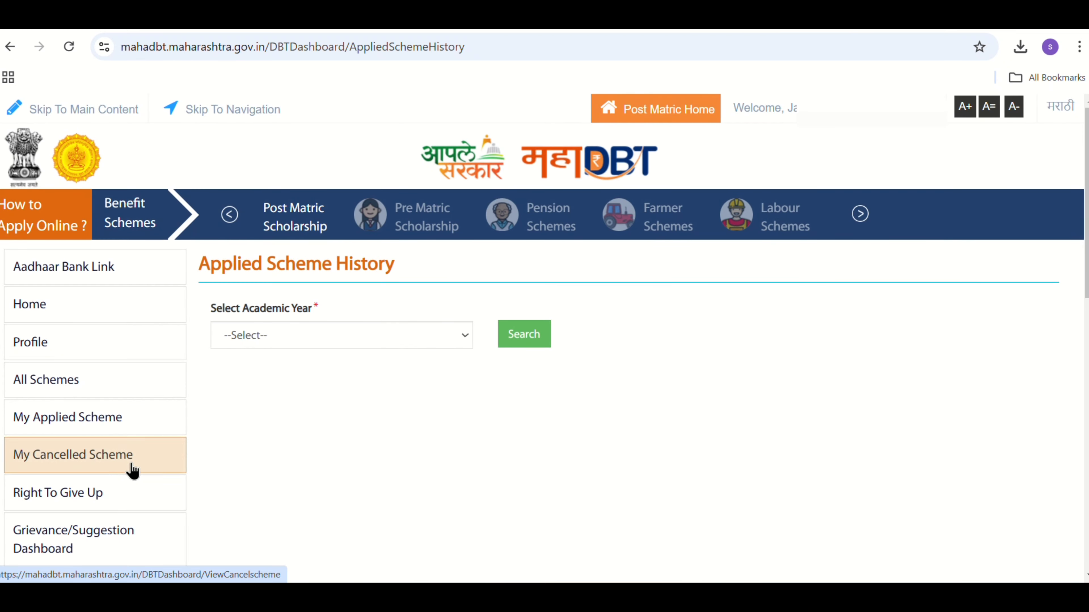
pyautogui.click(456, 331)
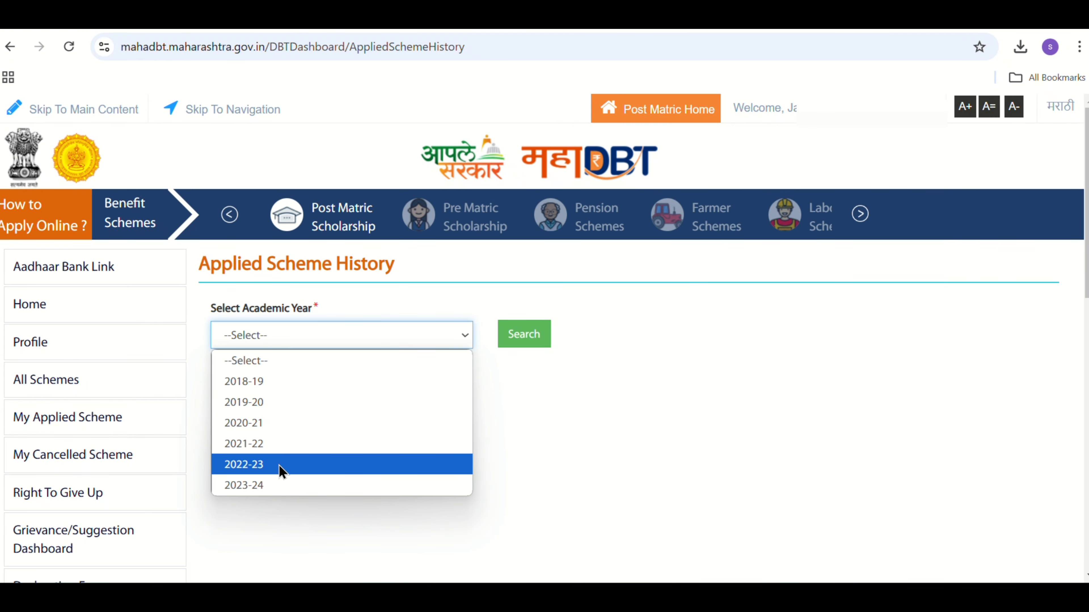
pyautogui.click(271, 486)
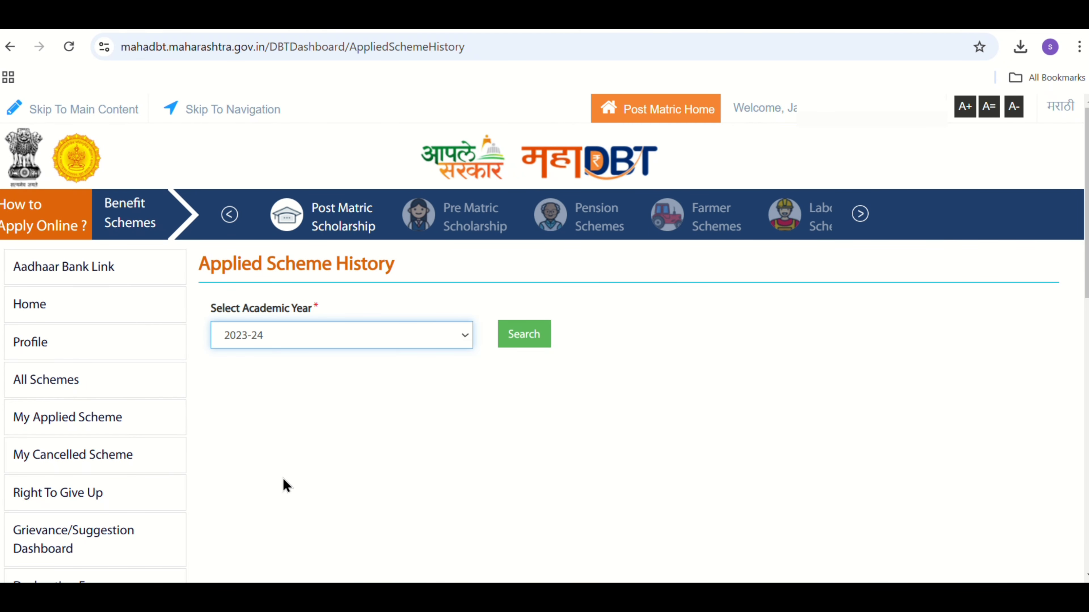
pyautogui.click(519, 343)
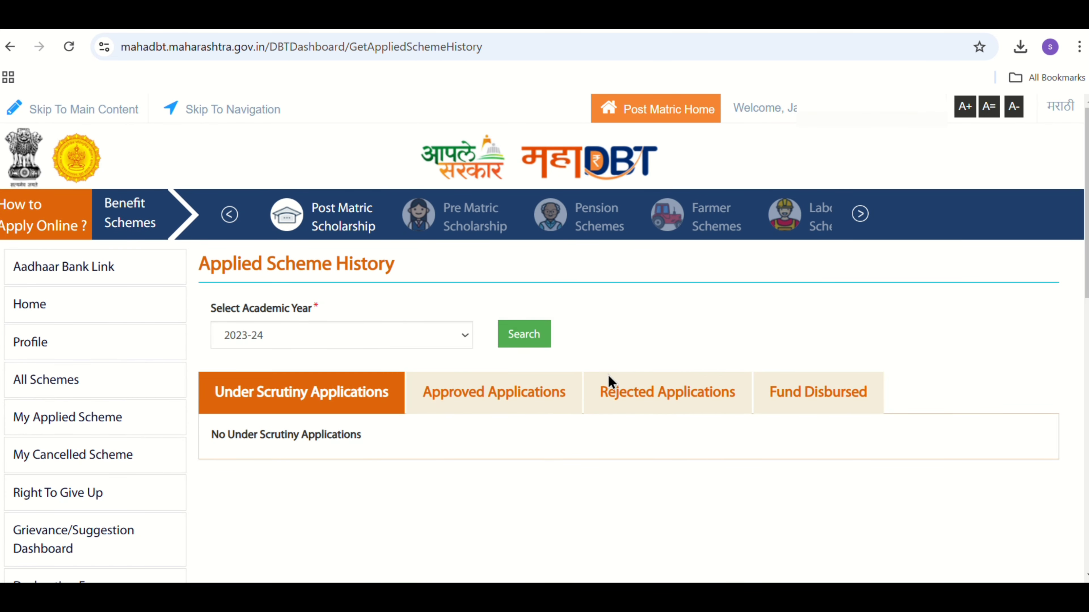
pyautogui.click(499, 400)
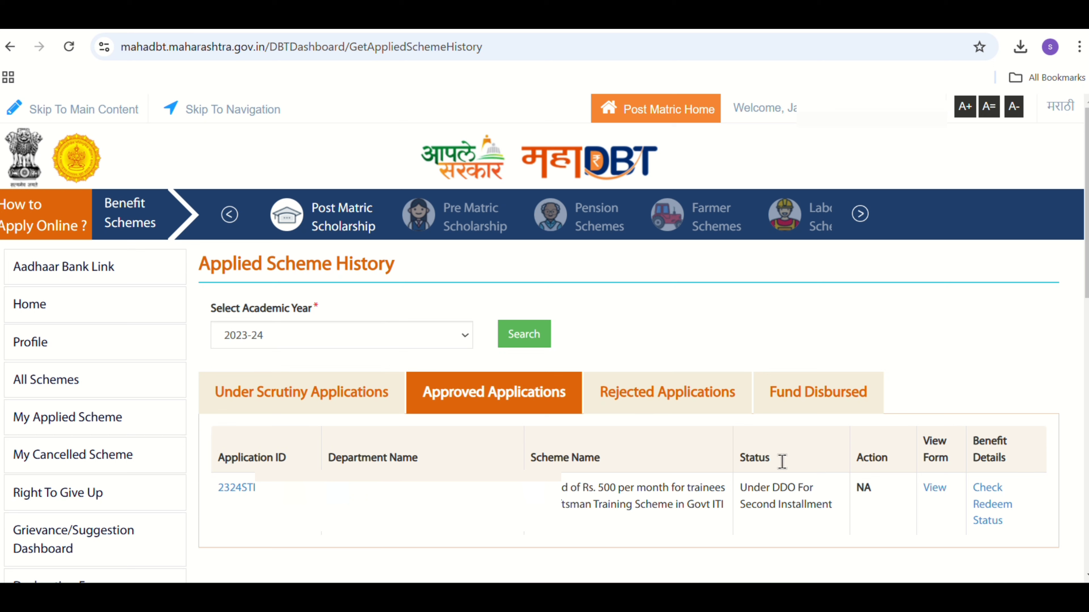
# - View the approved ITI stipend application form and save its printout to the Desktop
pyautogui.click(933, 491)
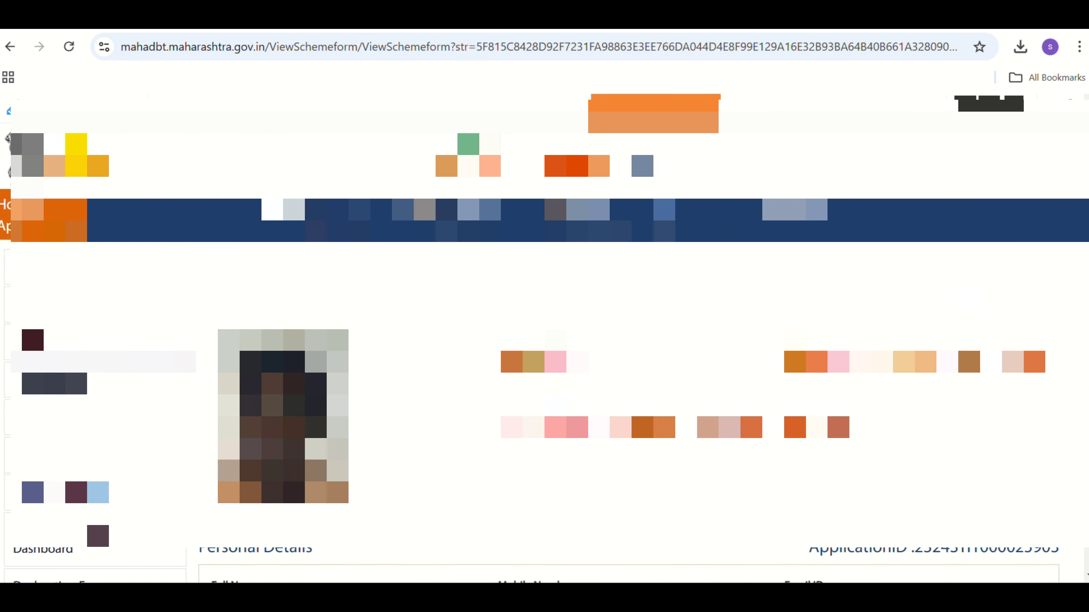
pyautogui.scroll(-20, 544, 339)
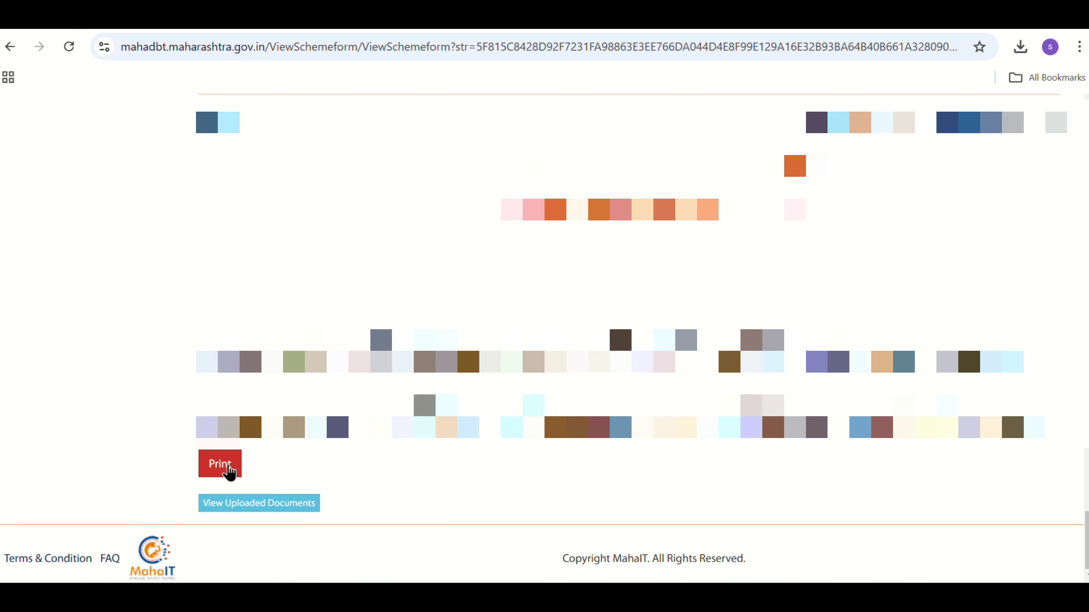
pyautogui.click(220, 464)
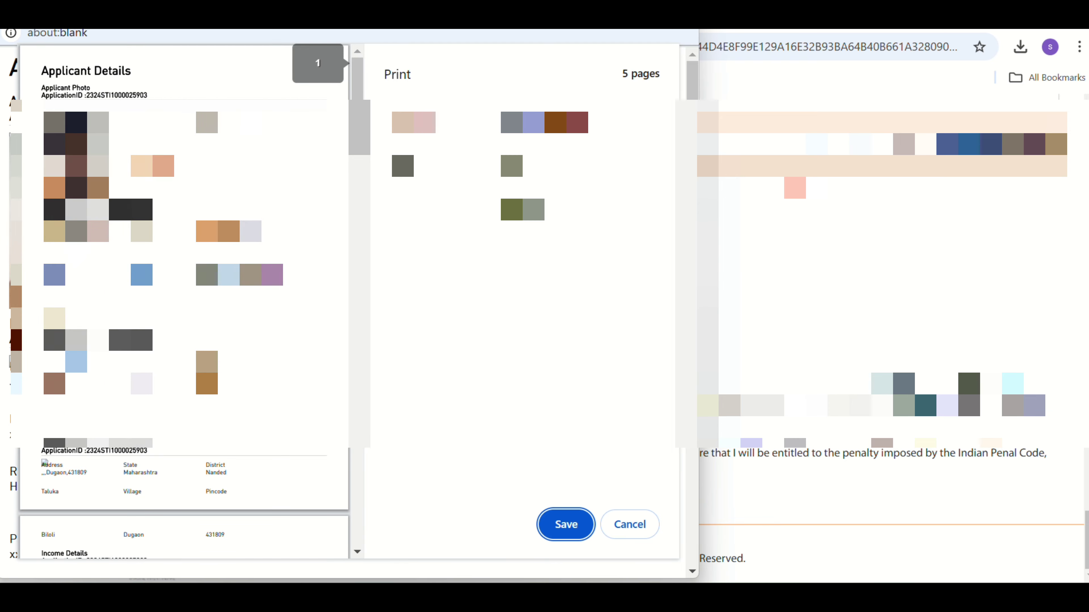
pyautogui.click(562, 530)
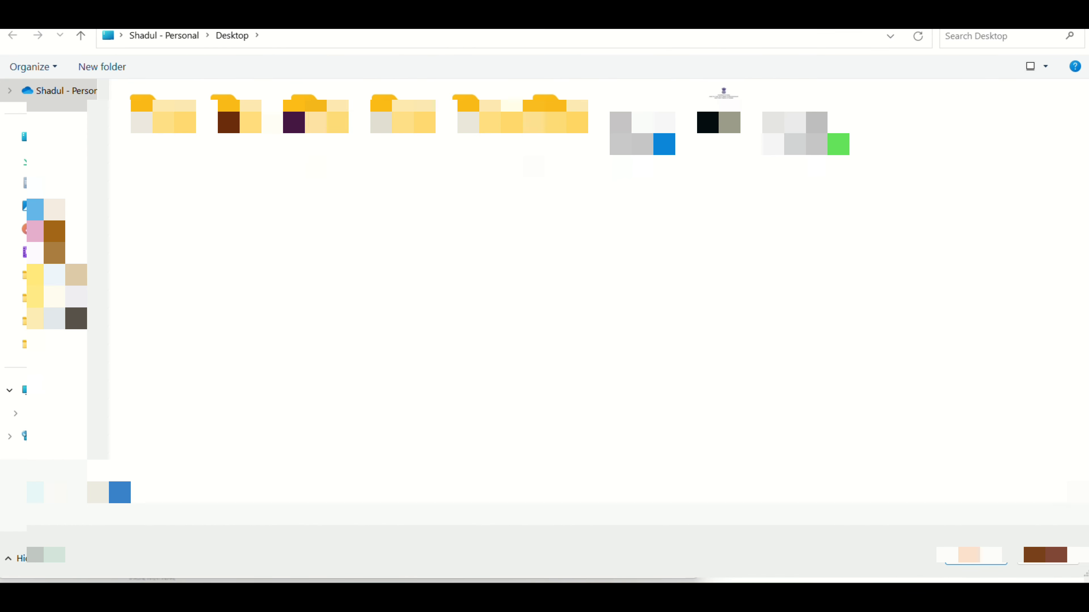
pyautogui.press('Return')
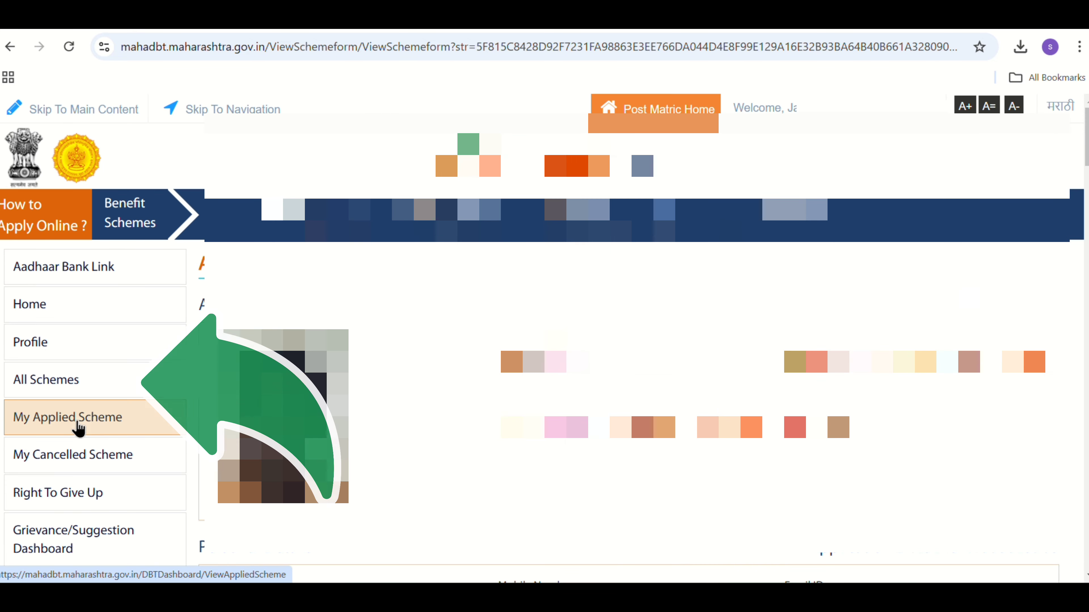
# - Find "Stipend of Rs. 500 per month for trainees in Craftsman Training Scheme in Govt ITI" on page 4 of all schemes and start applying
pyautogui.click(66, 387)
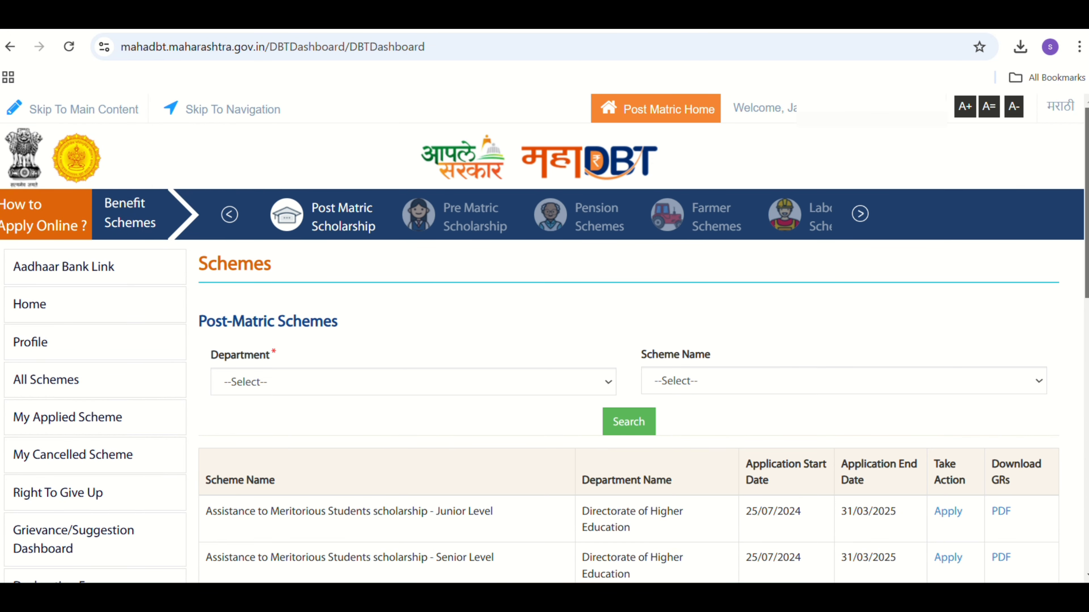
pyautogui.moveTo(1086, 252); pyautogui.dragTo(1086, 458)
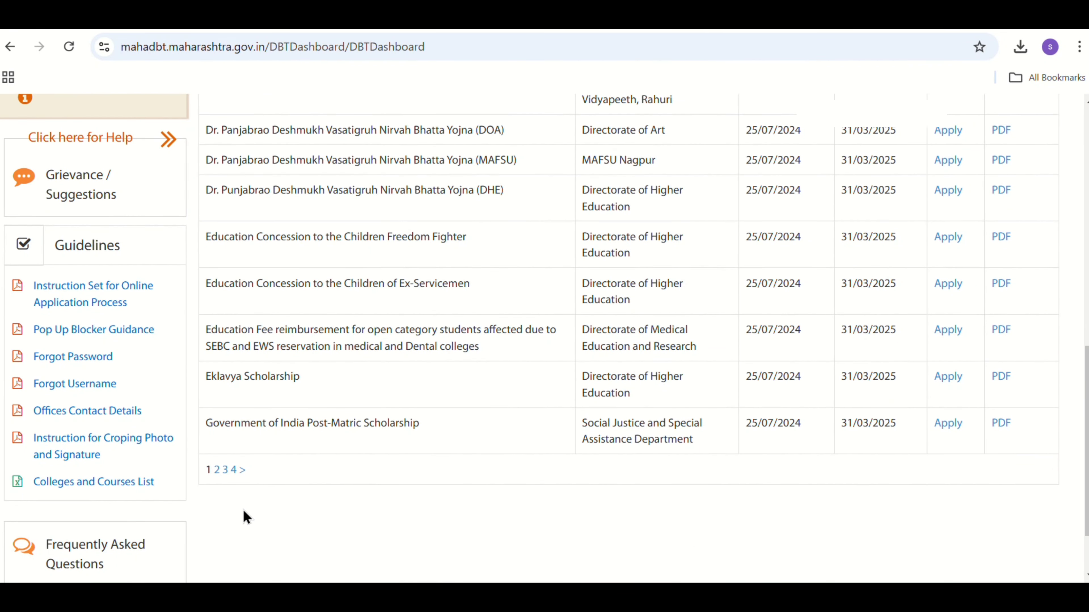
pyautogui.click(233, 470)
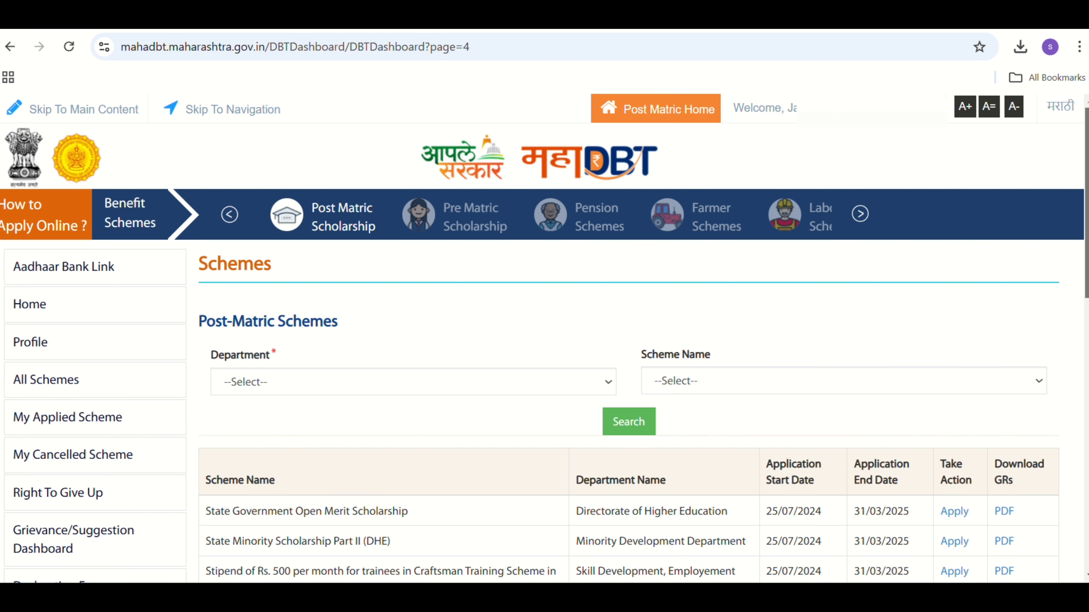
pyautogui.scroll(-4, 544, 338)
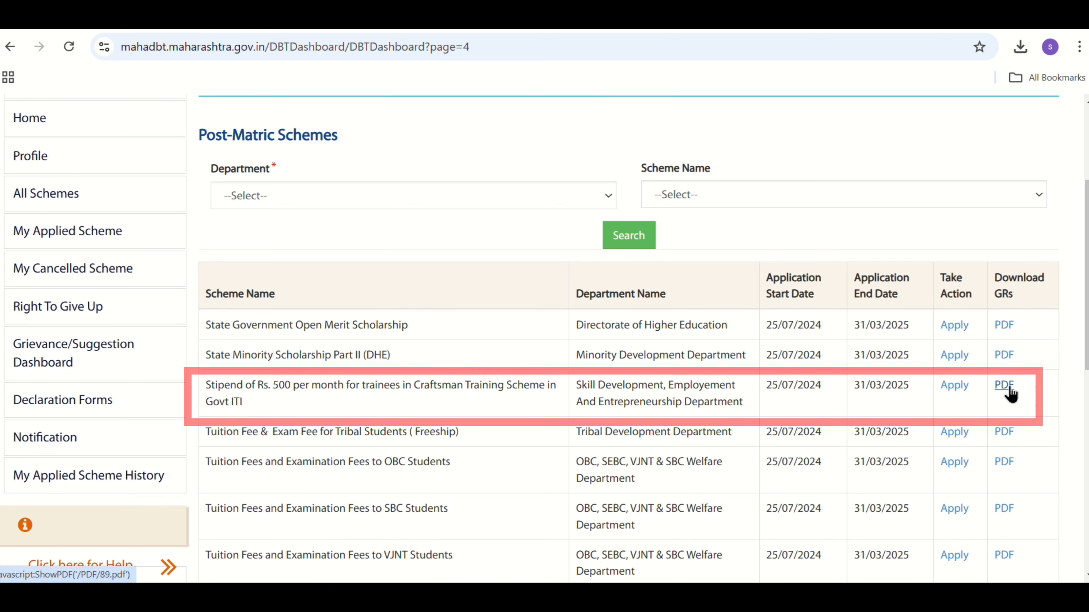
pyautogui.click(955, 388)
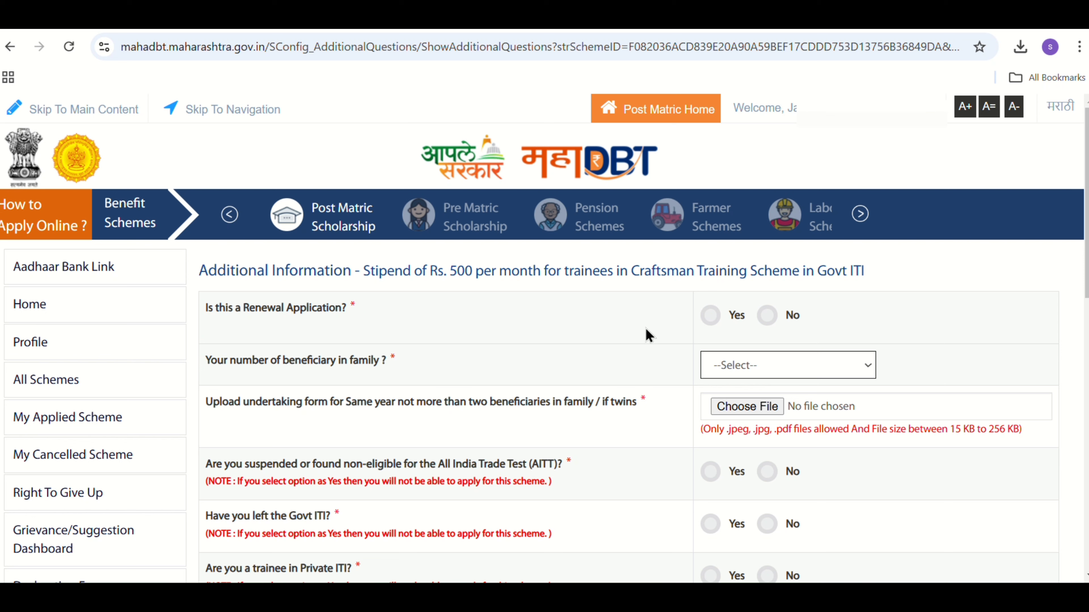
# - Mark the stipend application as a renewal, enter the previous application ID and set the number of beneficiaries in the family to 1
pyautogui.click(711, 315)
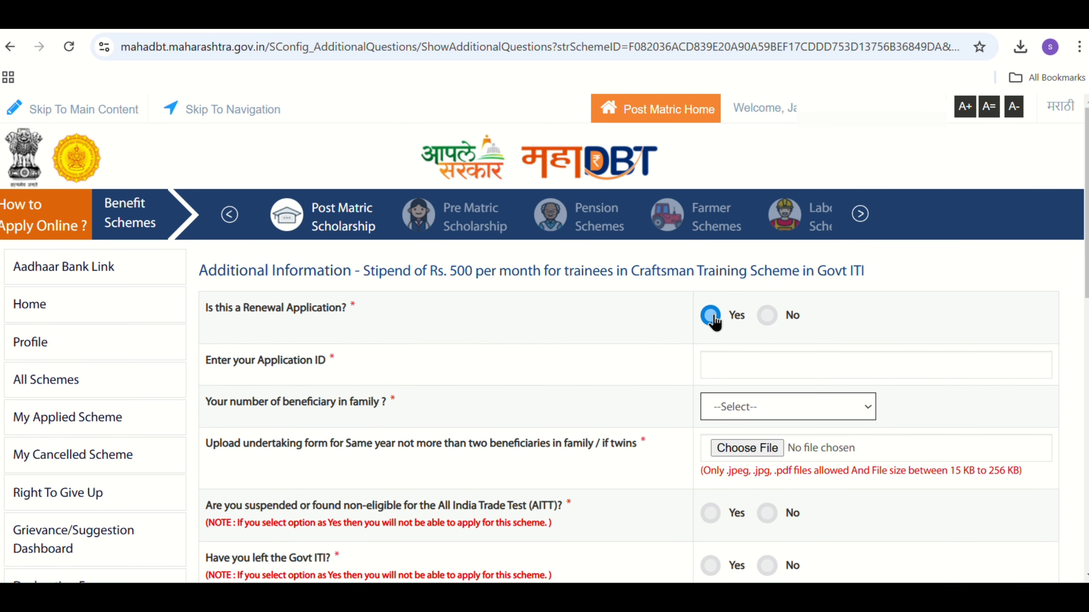
pyautogui.click(737, 367)
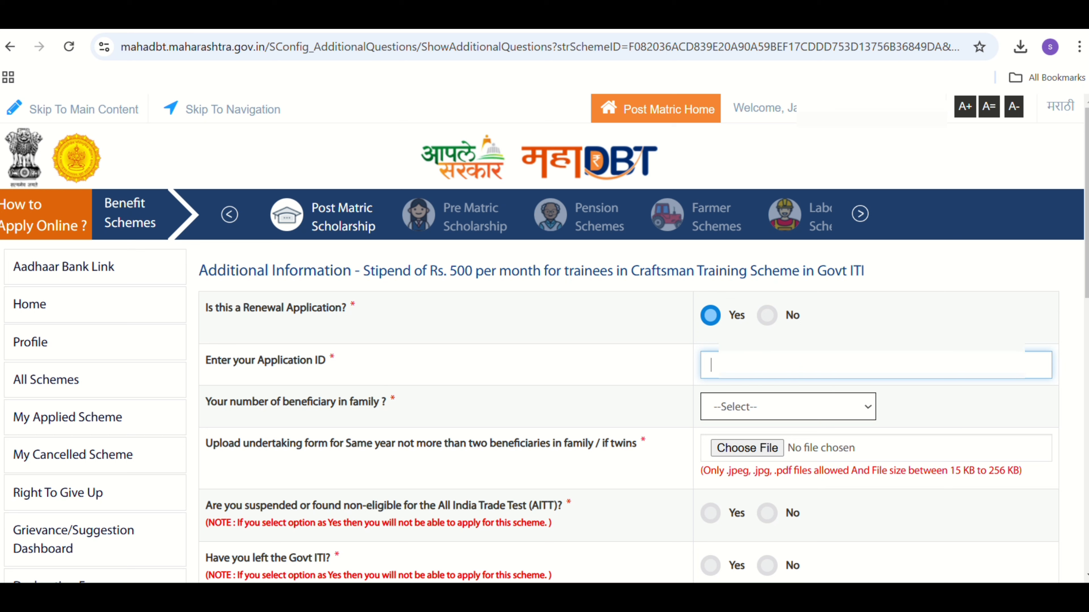
pyautogui.write('23')
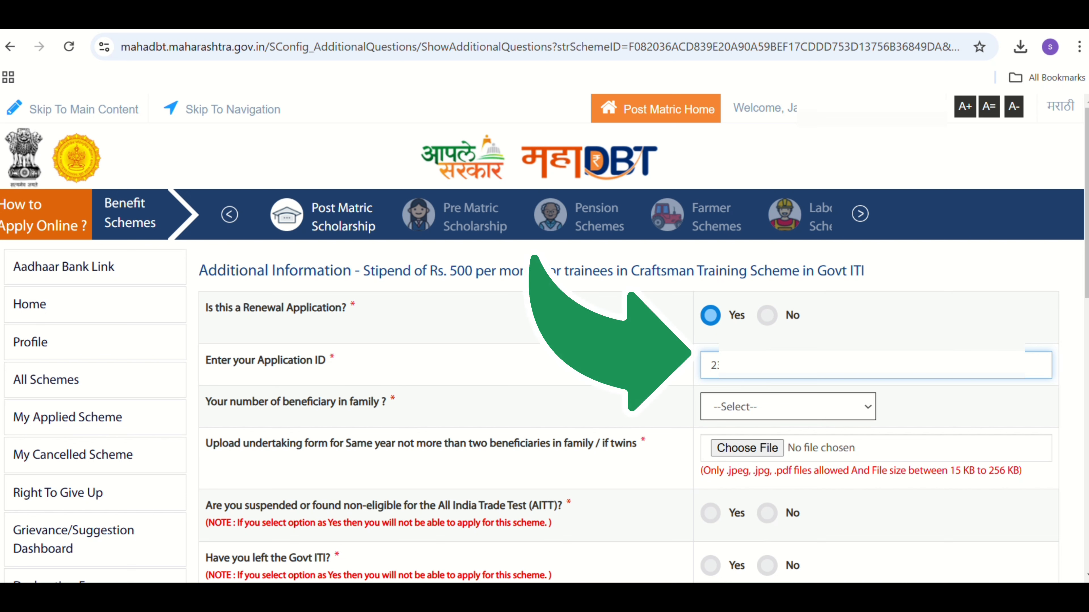
pyautogui.click(430, 376)
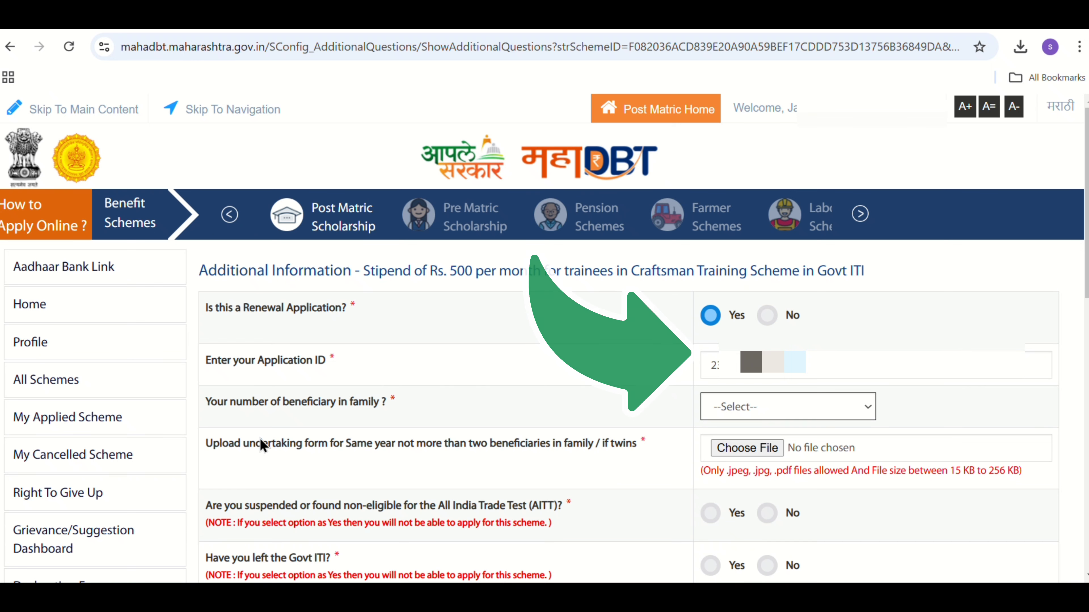
pyautogui.click(756, 411)
pyautogui.click(727, 459)
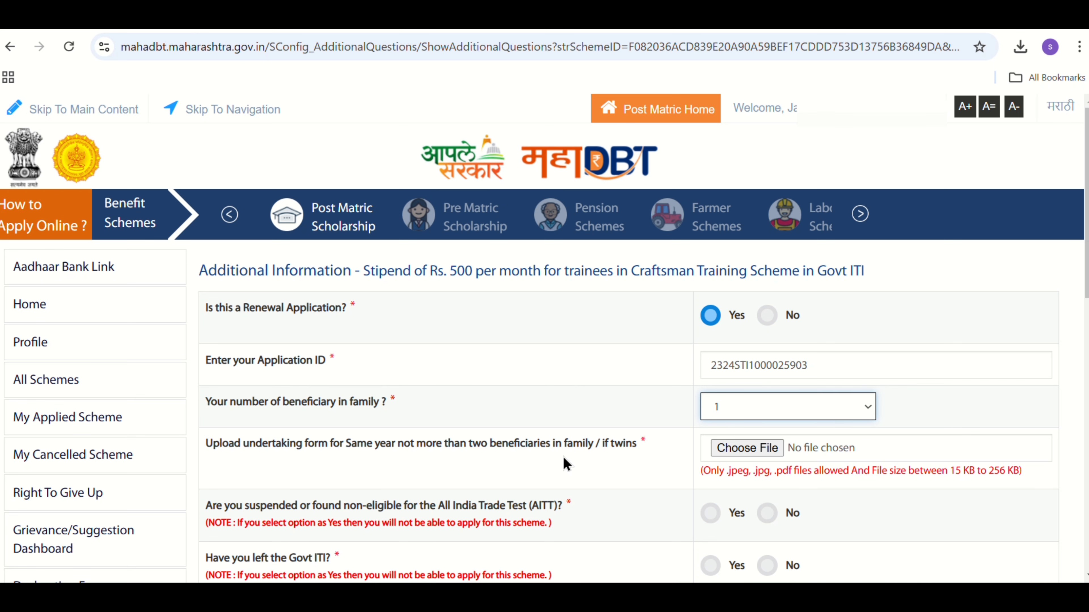
# - Attach the JPG undertaking form for not more than two beneficiaries in the family and acknowledge the site message
pyautogui.click(768, 448)
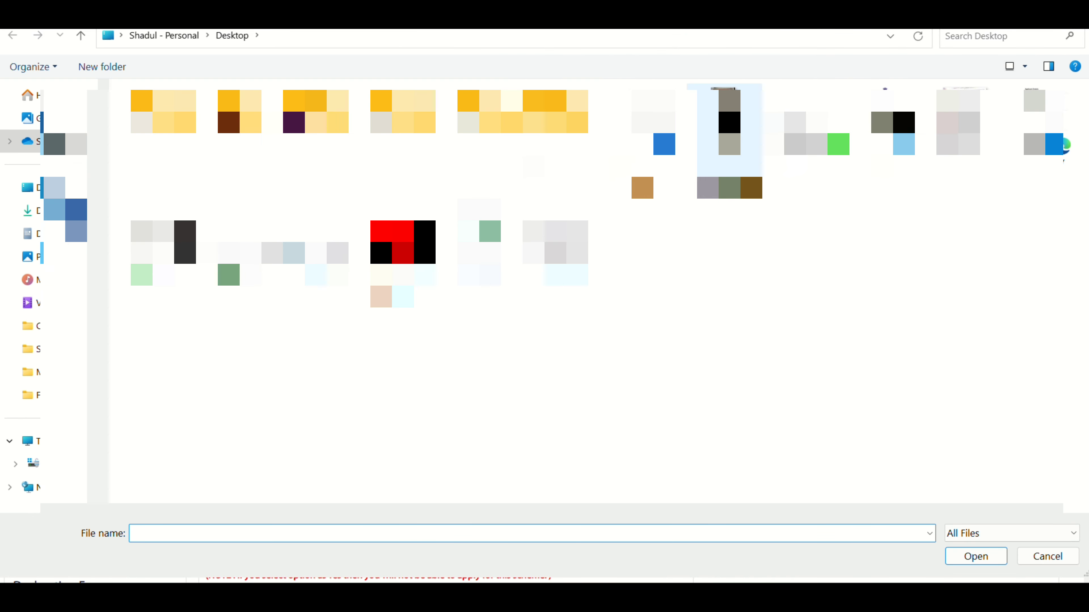
pyautogui.doubleClick(730, 123)
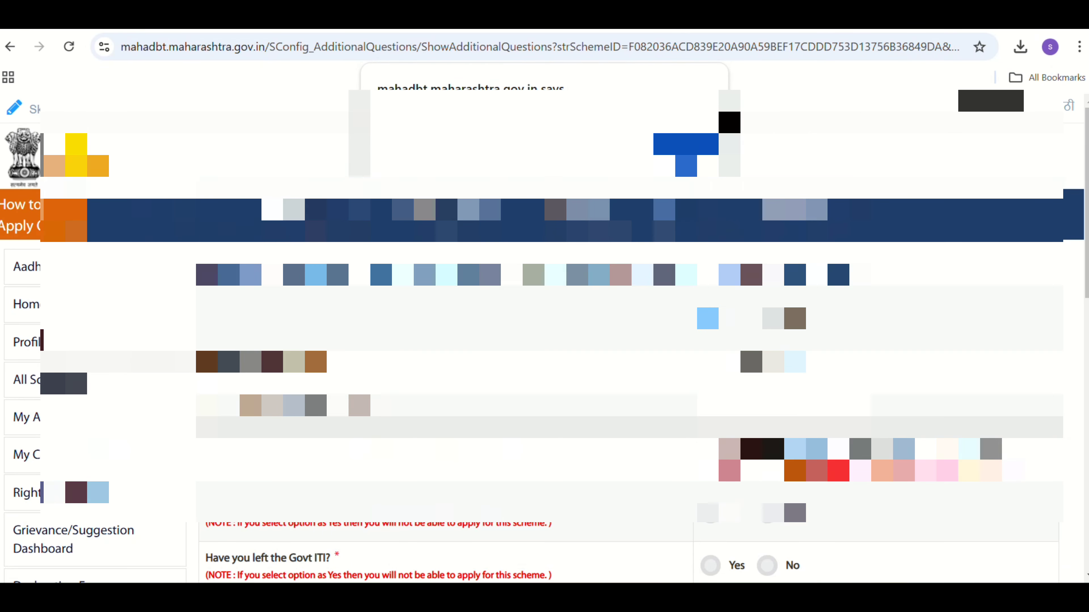
pyautogui.click(687, 148)
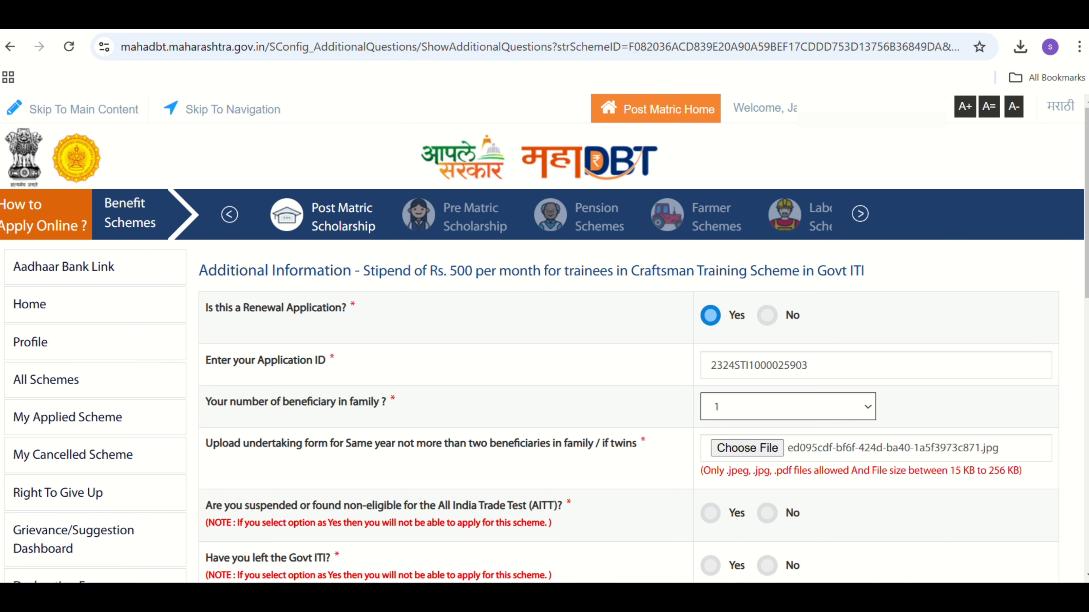
# - Answer No to being suspended or non-eligible for AITT, having left the Govt ITI and being a trainee in a private ITI
pyautogui.scroll(-5, 1080, 309)
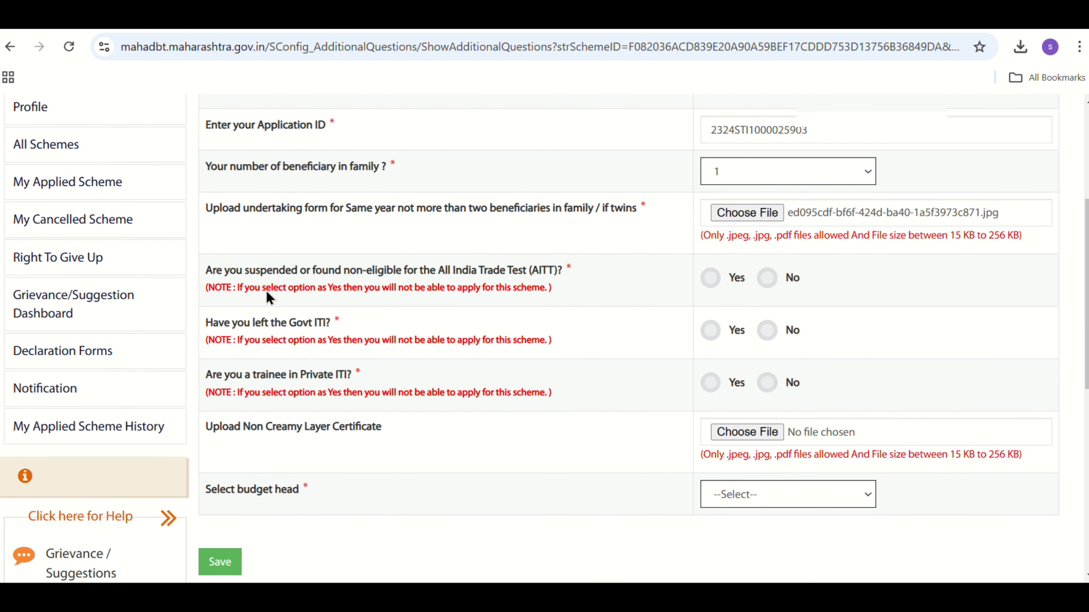
pyautogui.click(771, 281)
pyautogui.click(768, 333)
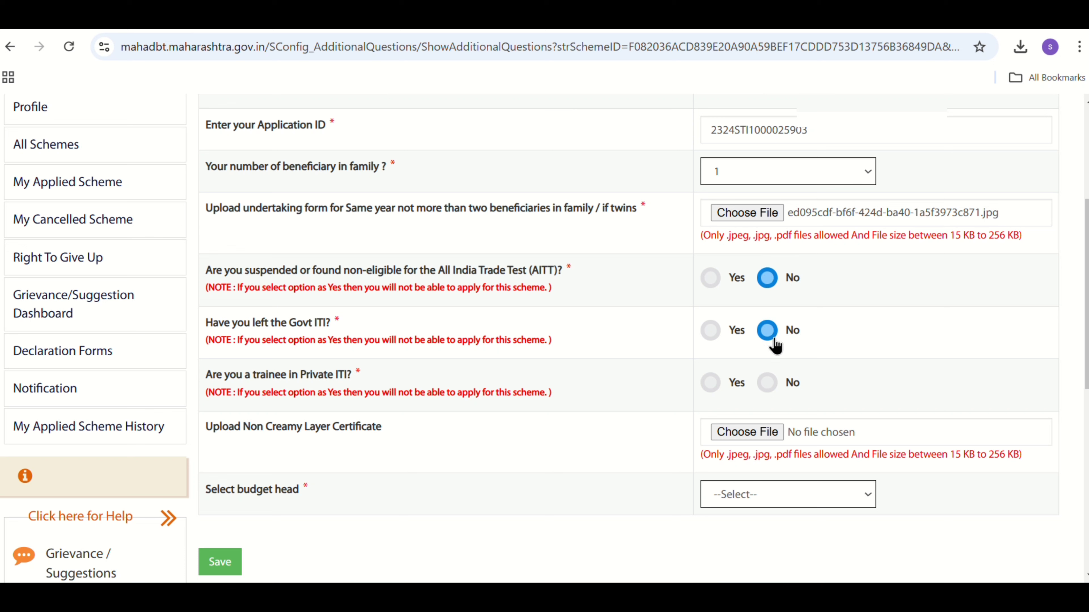
pyautogui.click(767, 386)
# - Choose the budget head "DVET -CTS- GENERAL- NON PLAN- 2230A031" and save the additional information
pyautogui.click(830, 506)
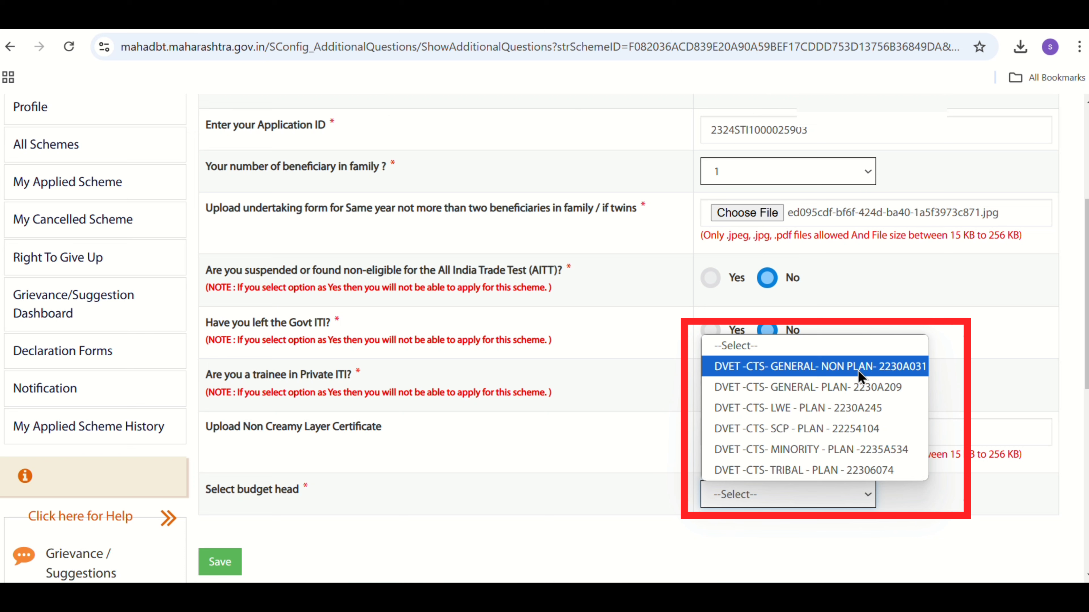
pyautogui.click(828, 369)
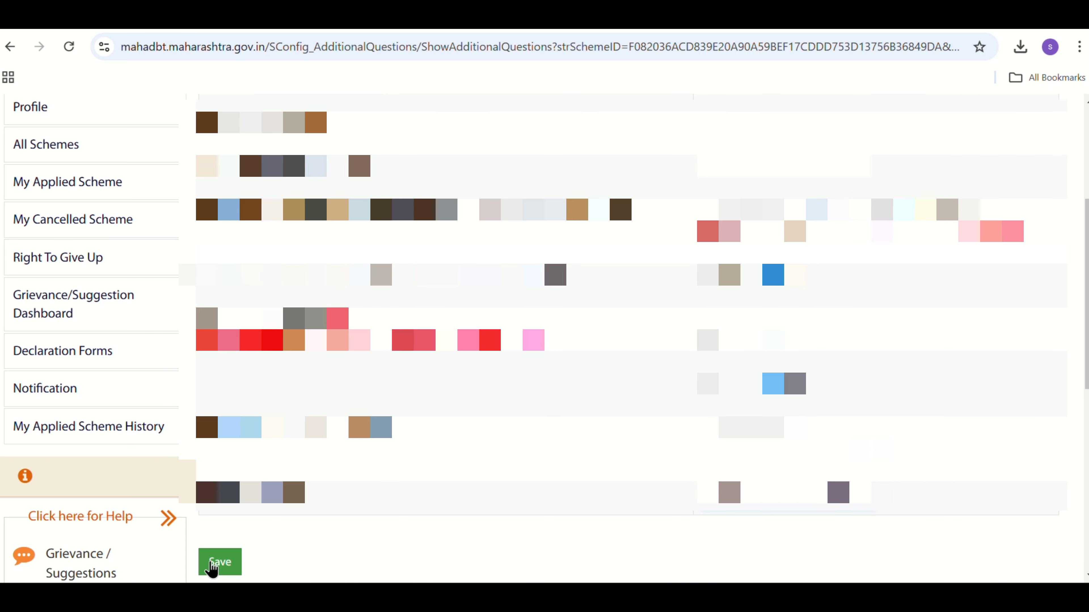
pyautogui.click(213, 565)
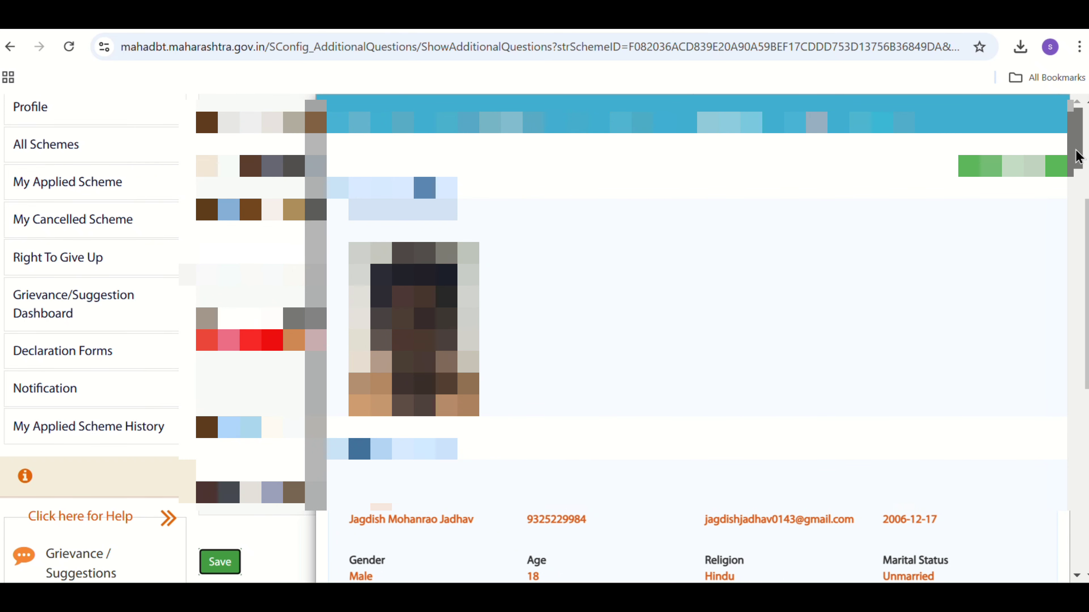
# - Agree to the scholarship terms and conditions in the application preview, submit the application and acknowledge the confirmation
pyautogui.moveTo(1077, 153); pyautogui.dragTo(1080, 549)
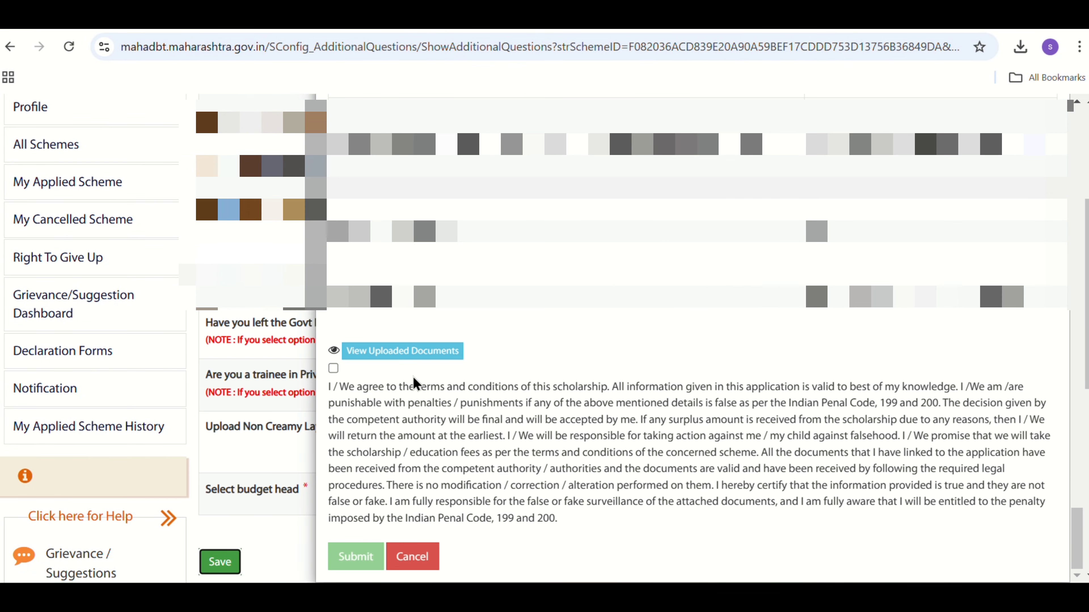
pyautogui.click(329, 370)
pyautogui.click(333, 369)
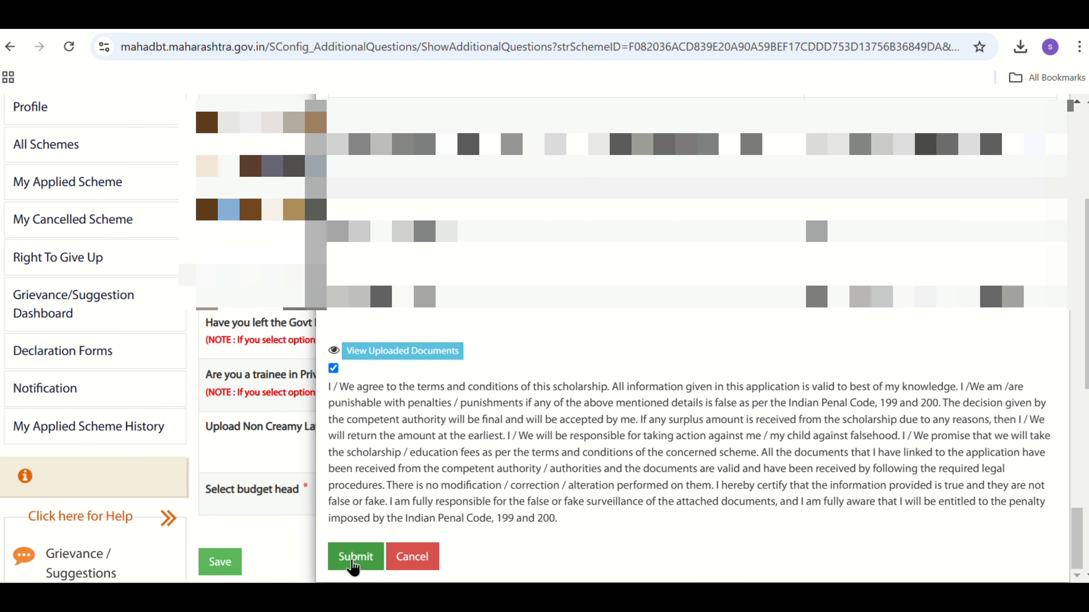
pyautogui.click(354, 556)
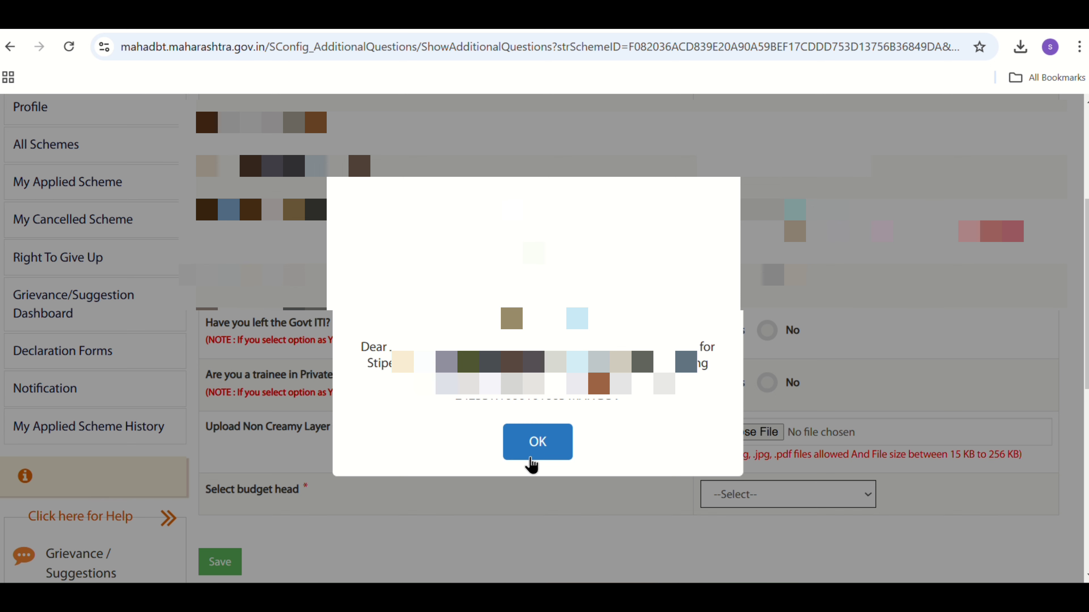
pyautogui.click(537, 446)
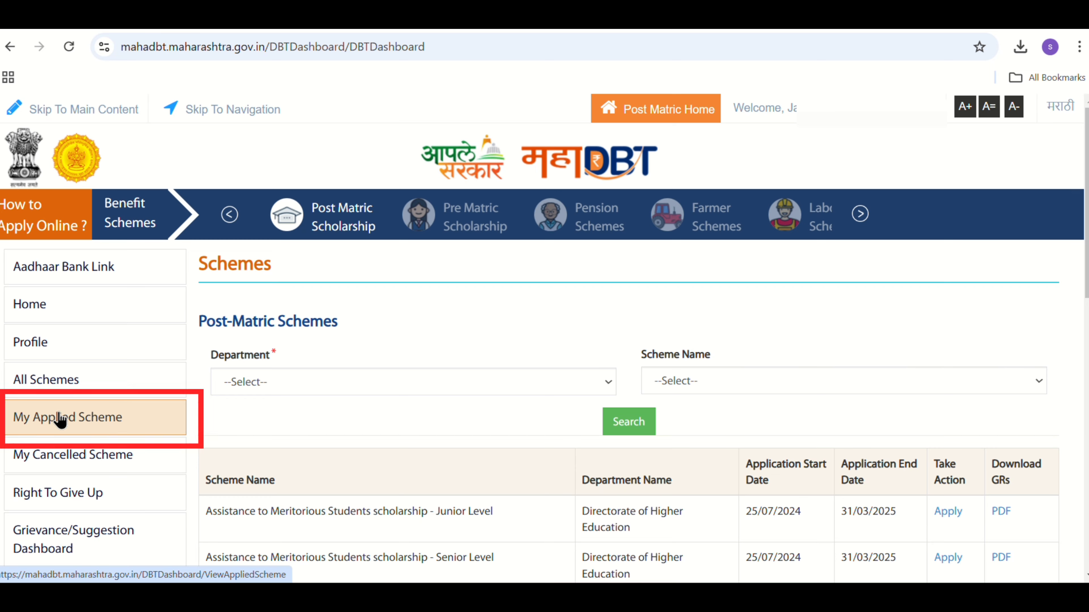
# - Open the submitted form of the Govt ITI application under scrutiny from the list of applied schemes
pyautogui.click(78, 418)
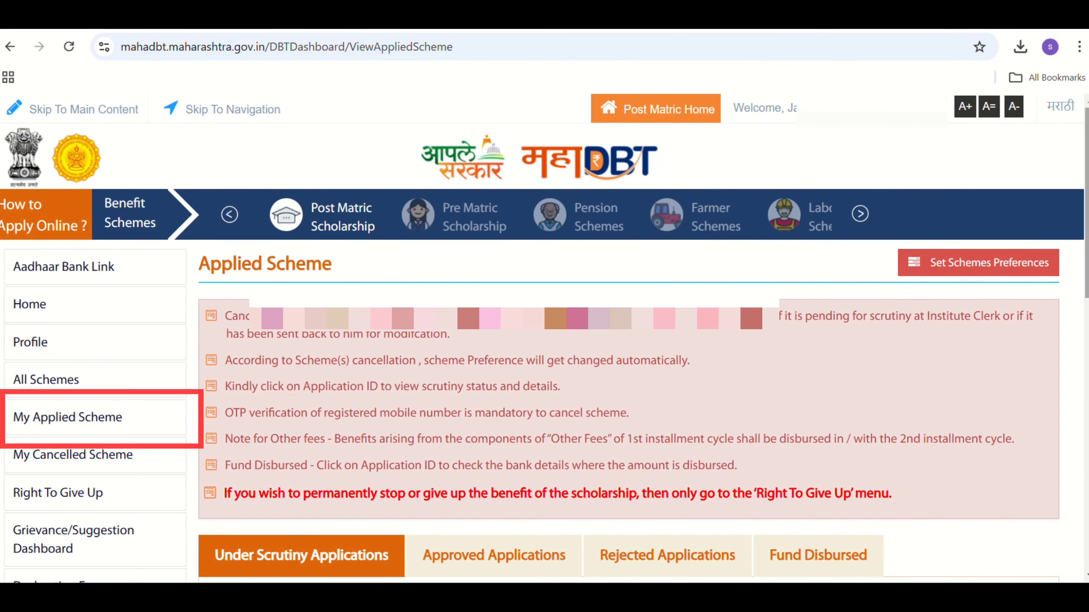
pyautogui.scroll(-5, 125, 420)
pyautogui.scroll(-3, 544, 339)
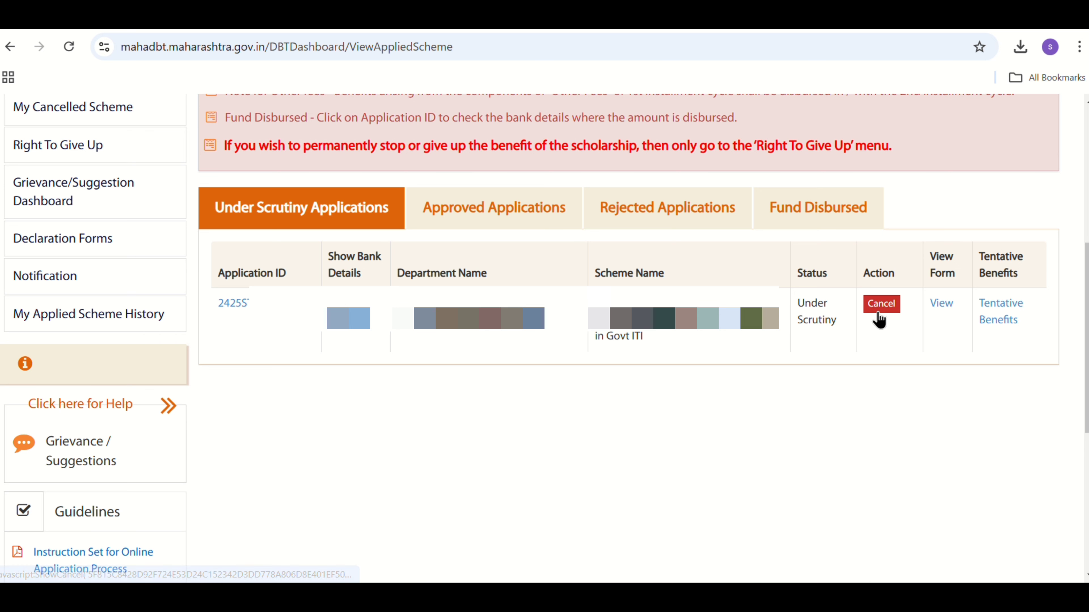
pyautogui.click(940, 304)
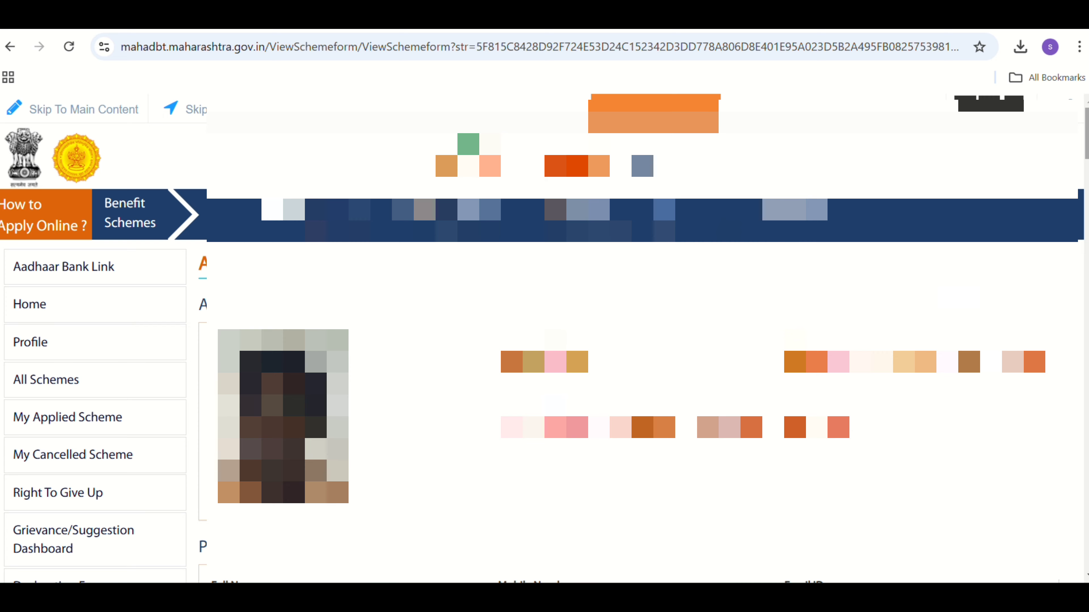
# - Print the submitted scholarship application form
pyautogui.scroll(-15, 267, 472)
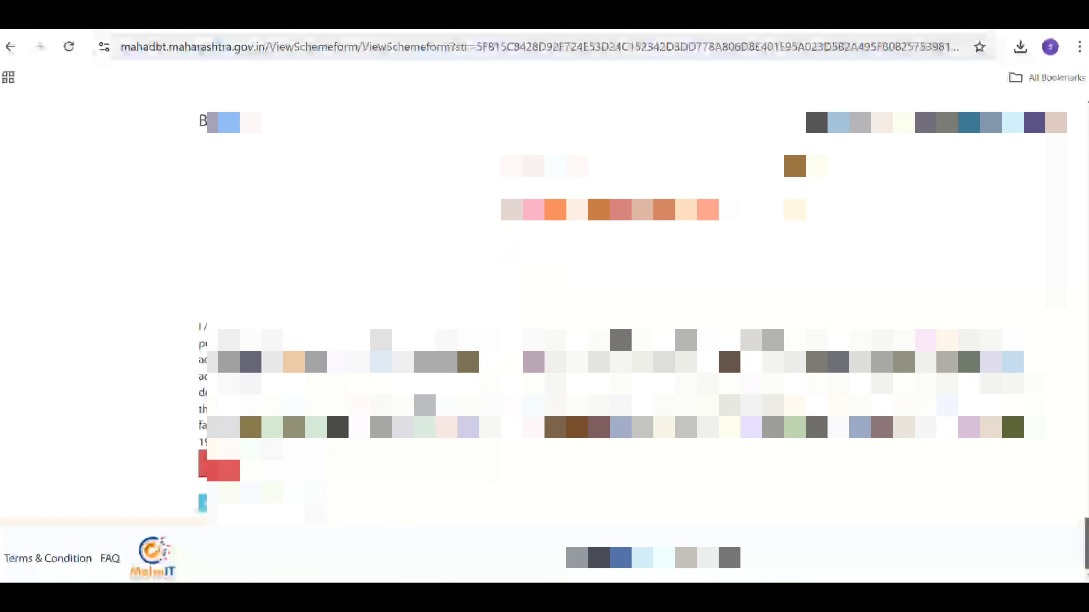
pyautogui.click(206, 472)
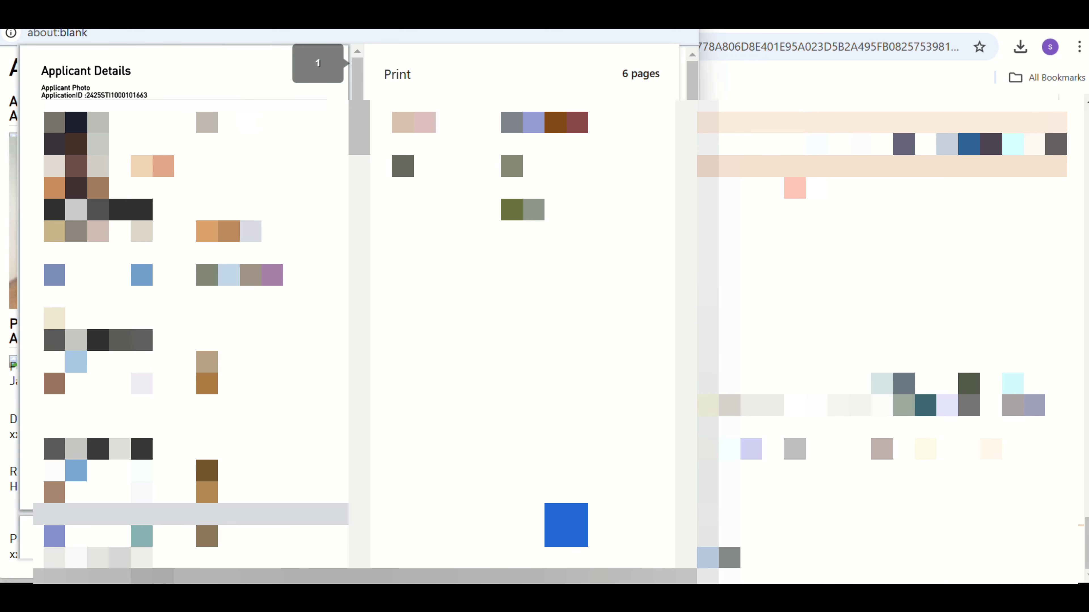
pyautogui.click(566, 526)
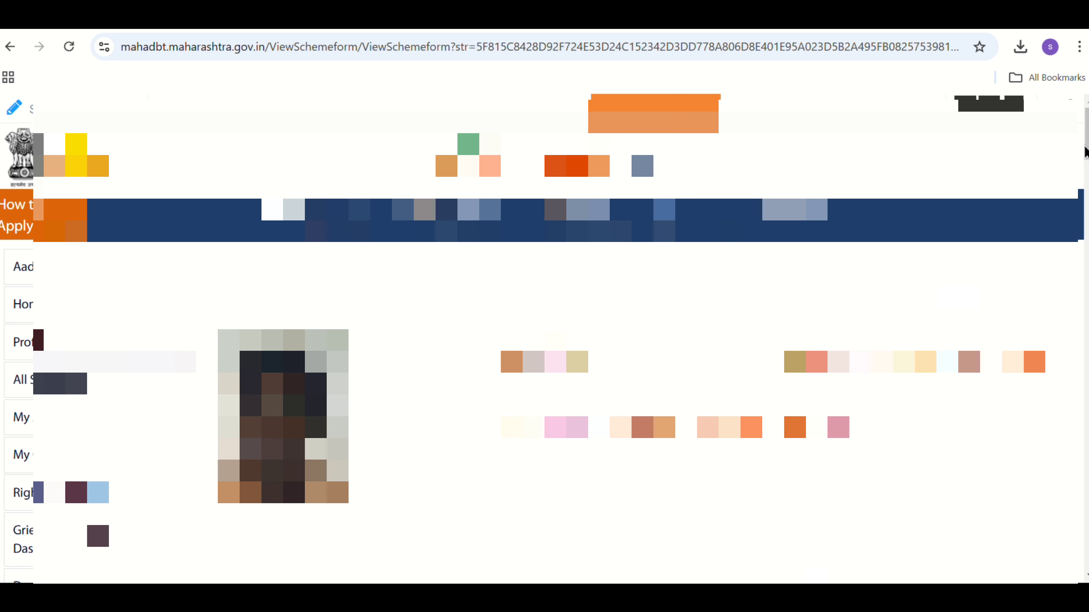
pyautogui.scroll(-3, 1086, 152)
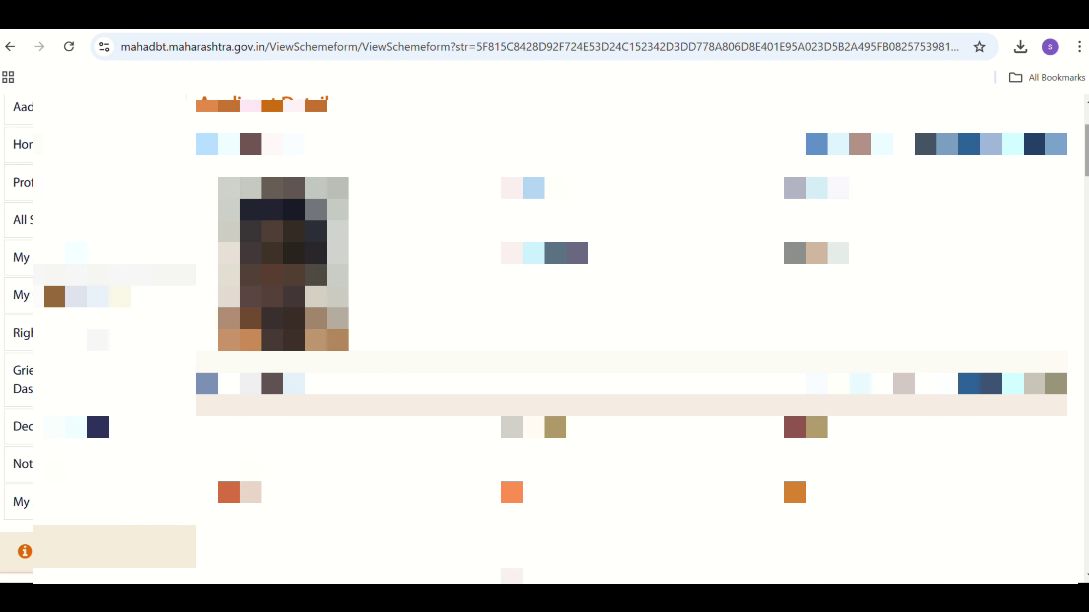
pyautogui.moveTo(1086, 151)
pyautogui.mouseDown()
pyautogui.moveTo(1086, 169)
pyautogui.moveTo(1086, 153)
pyautogui.mouseUp()
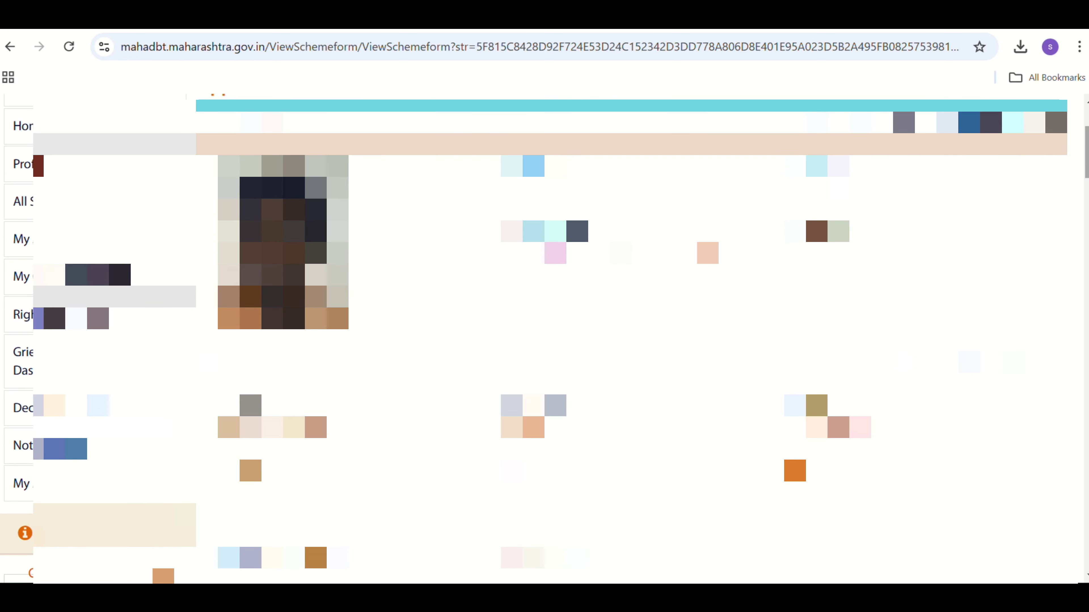